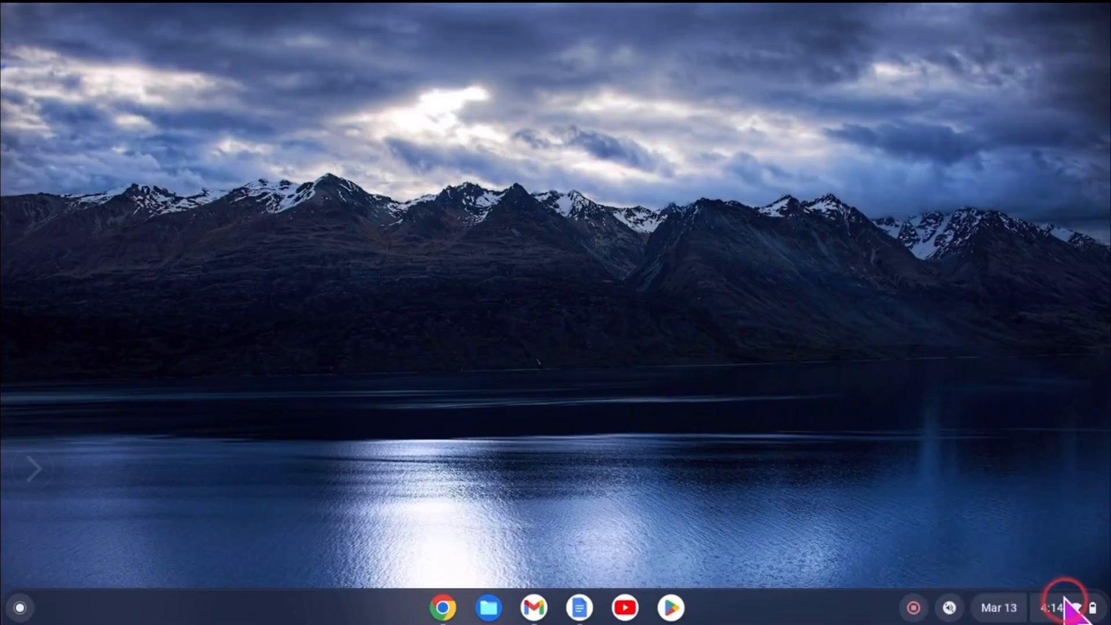
- Open the Display and magnification page of the Chromebook's accessibility settings
left_click(1057, 608)
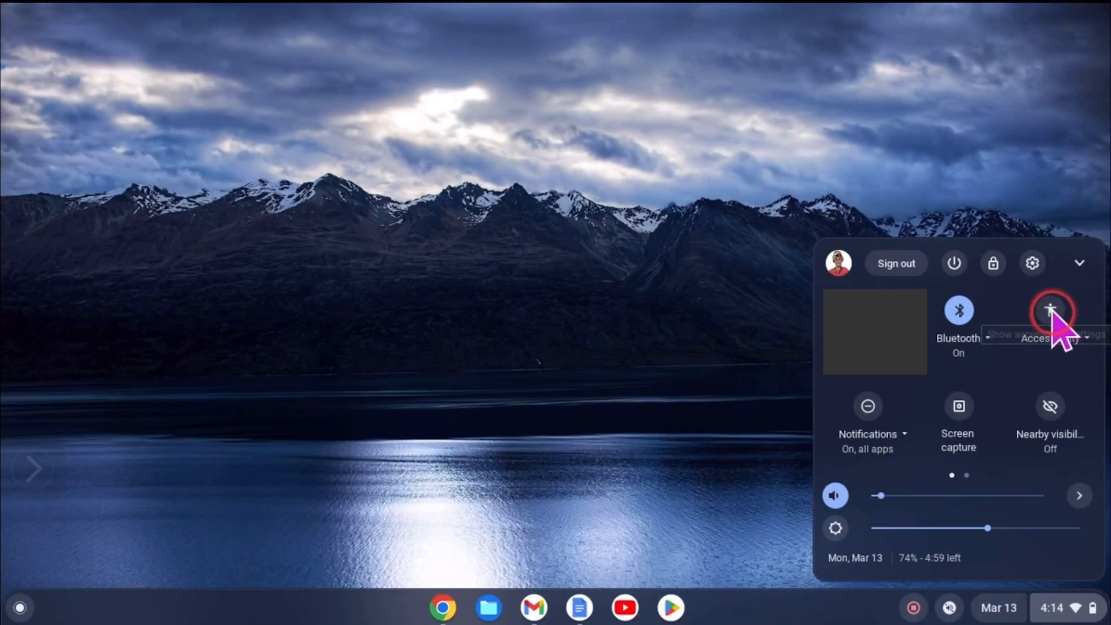
left_click(1052, 311)
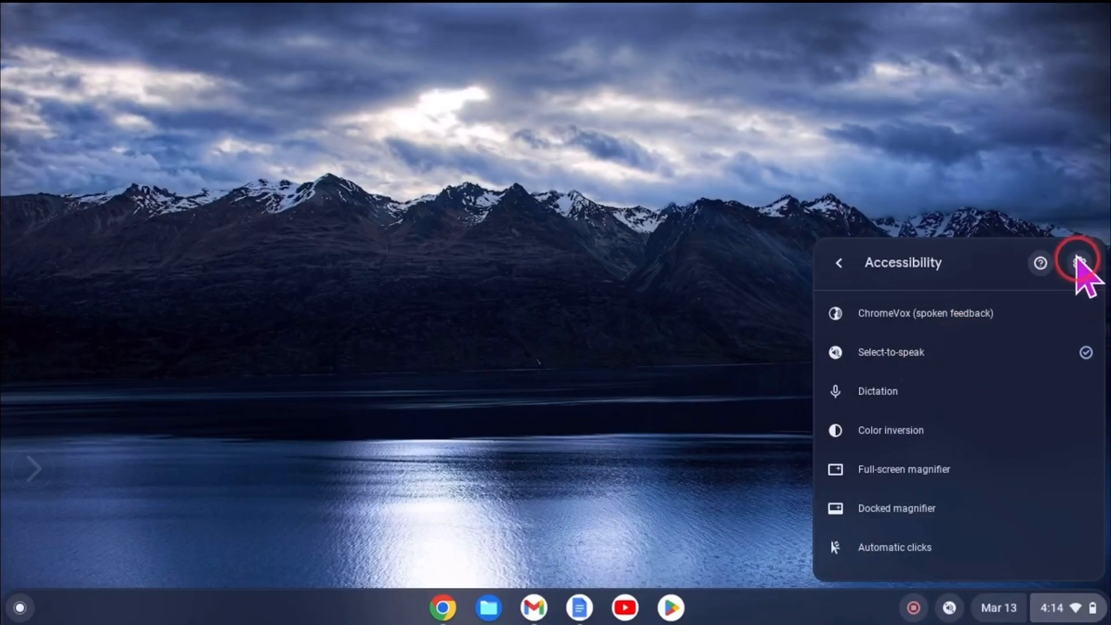
left_click(1079, 263)
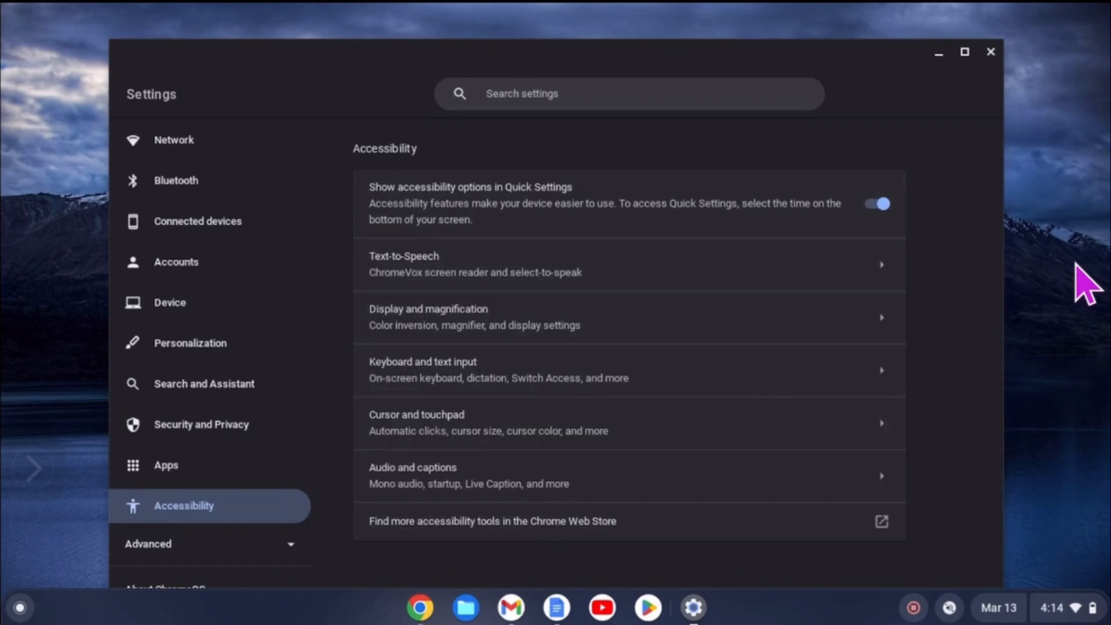
left_click(673, 305)
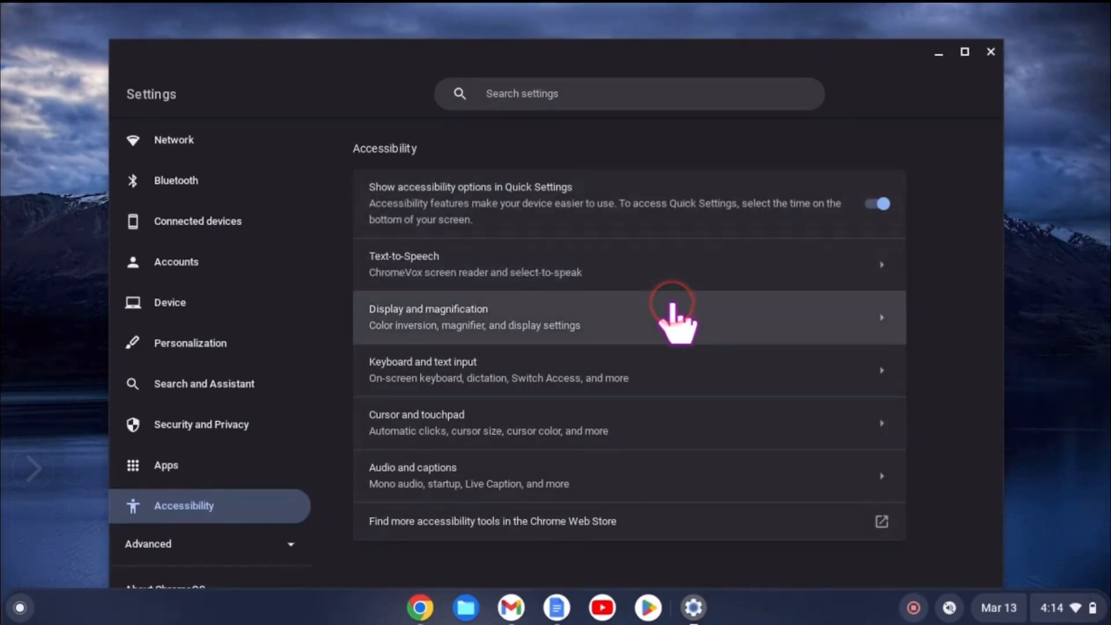
left_click(668, 318)
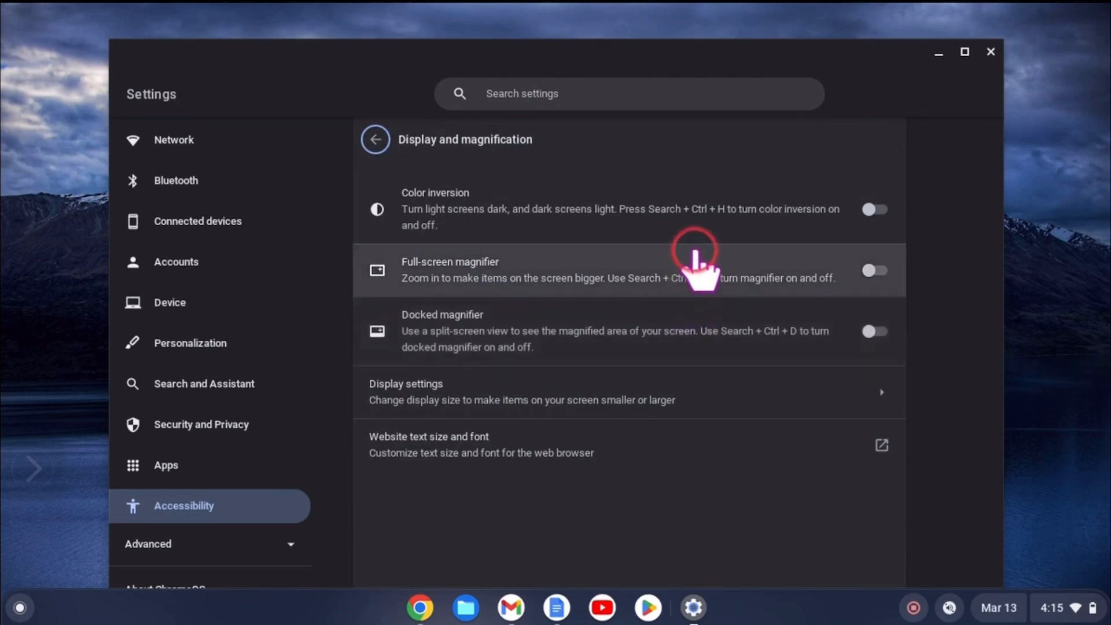
- Try out Color inversion by switching it on and back off
left_click(870, 210)
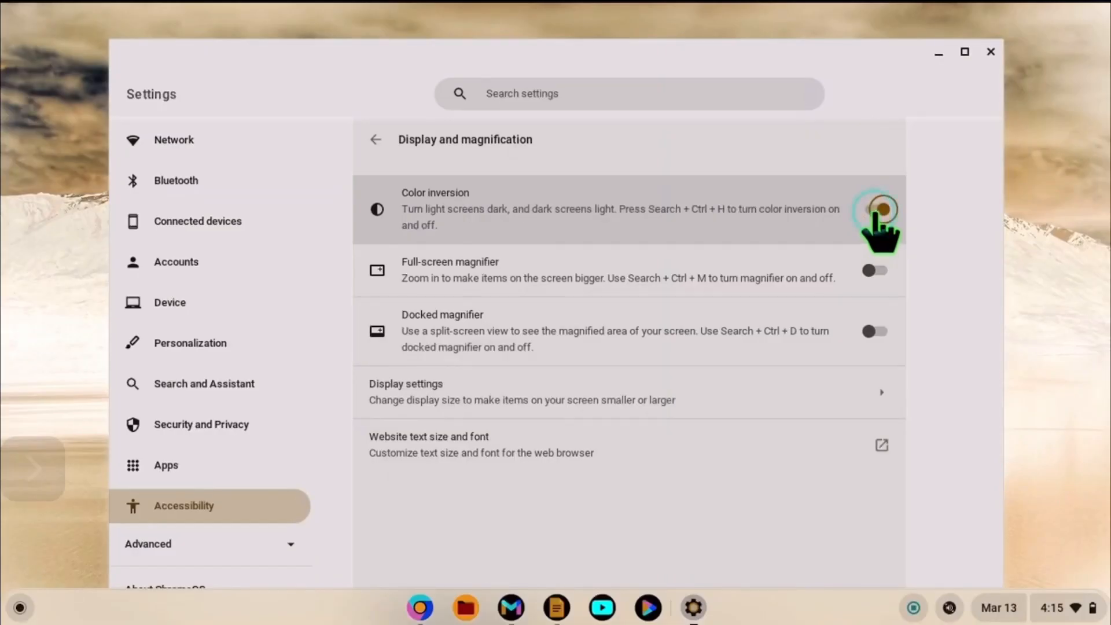
left_click(875, 212)
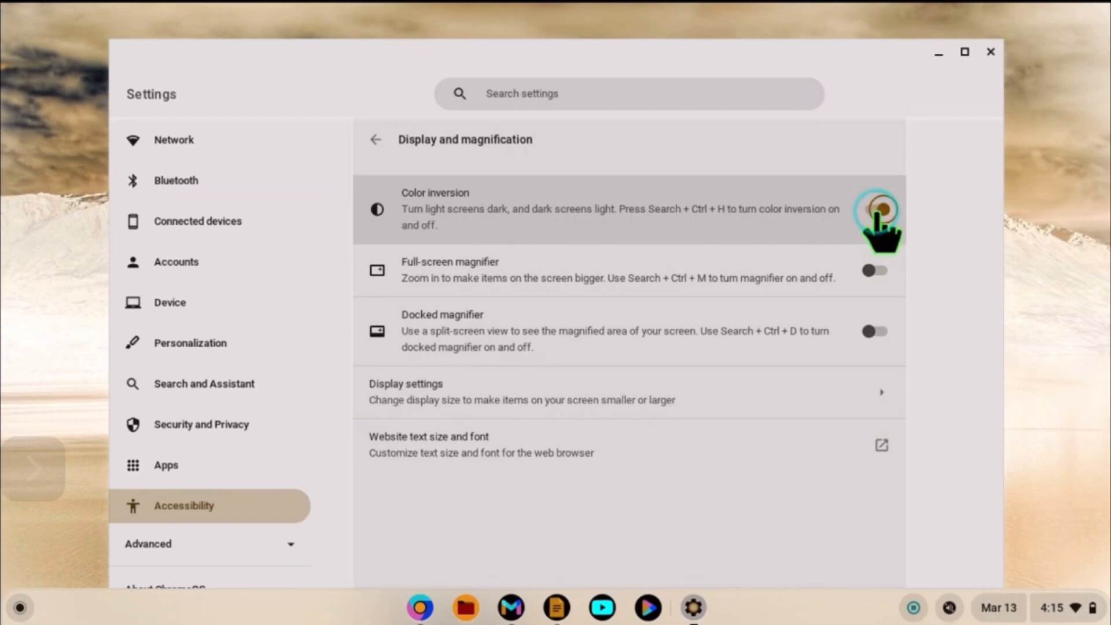
left_click(878, 211)
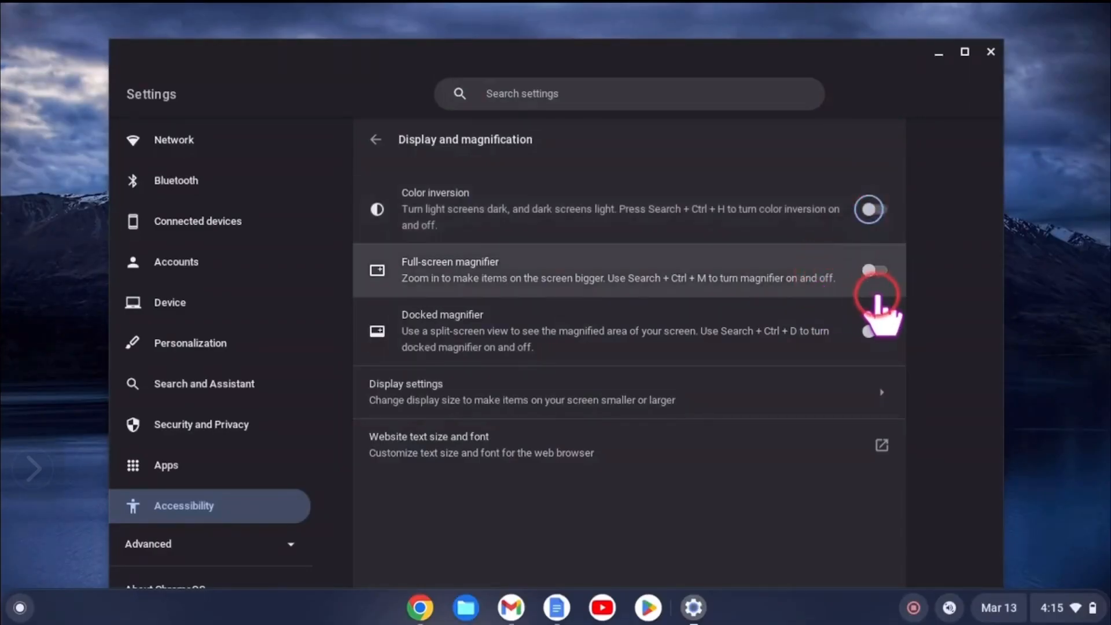
- Turn on the full-screen magnifier and try the continuous, mouse-centered and edge-touching screen movement modes
left_click(874, 271)
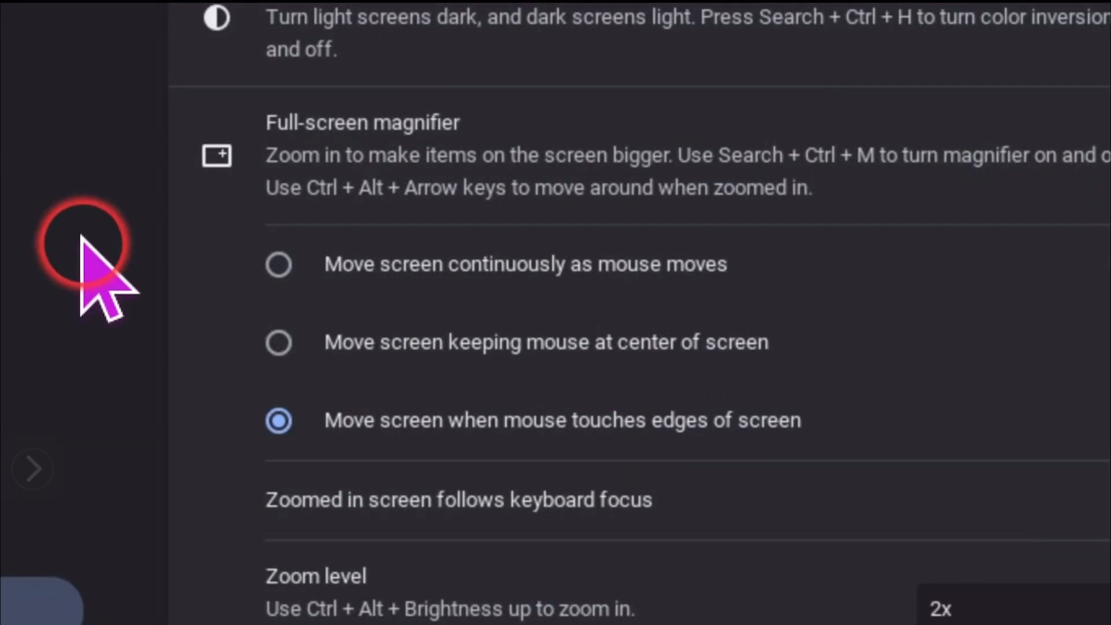
left_click(279, 268)
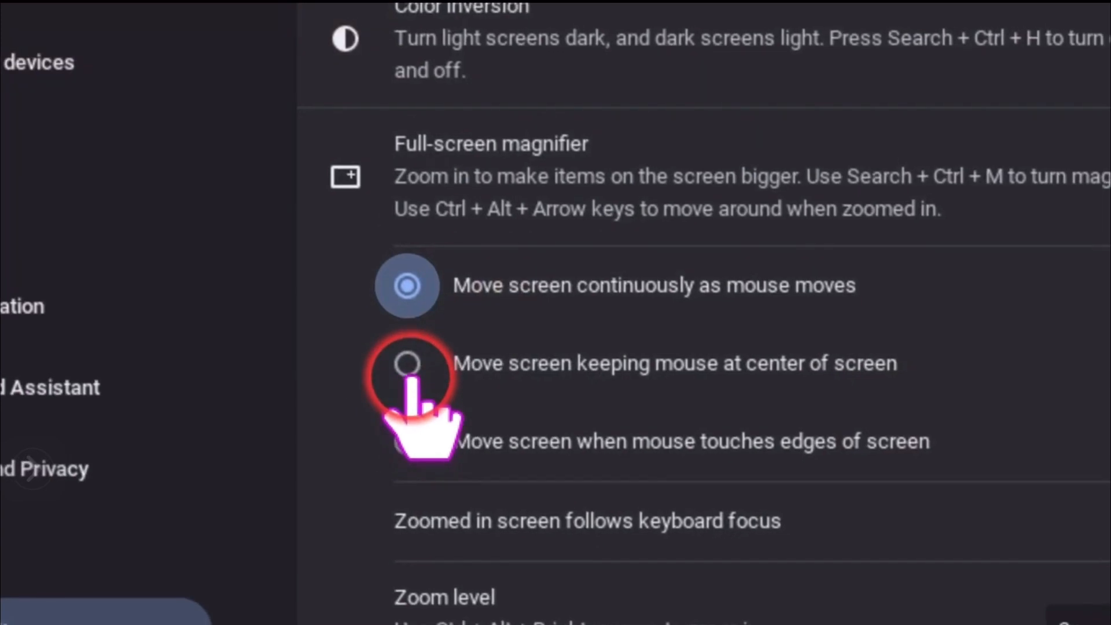
left_click(408, 364)
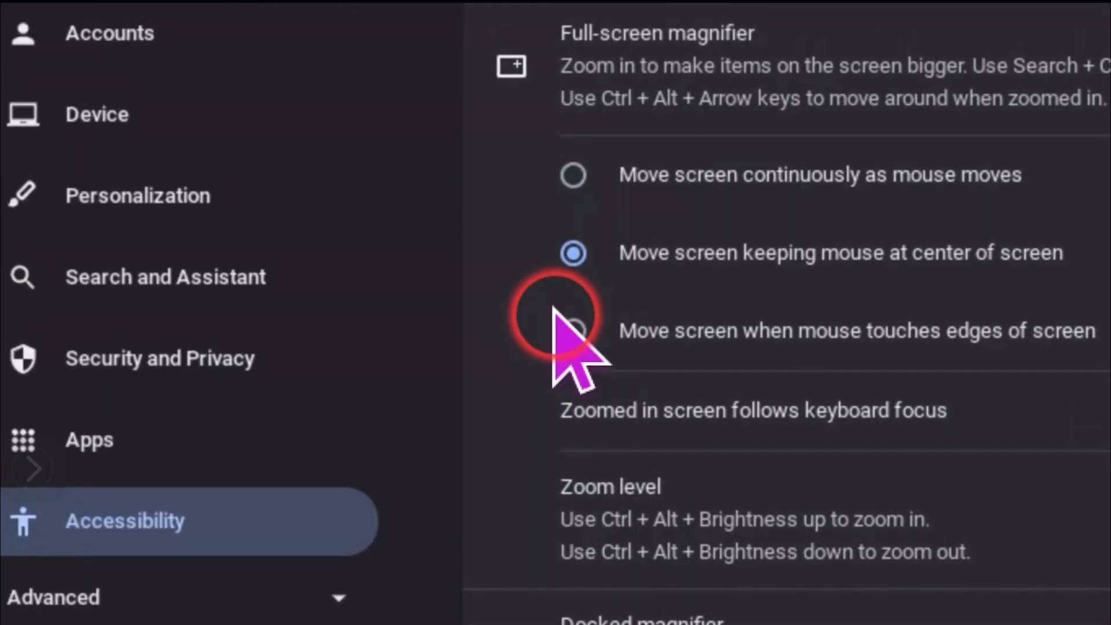
left_click(560, 318)
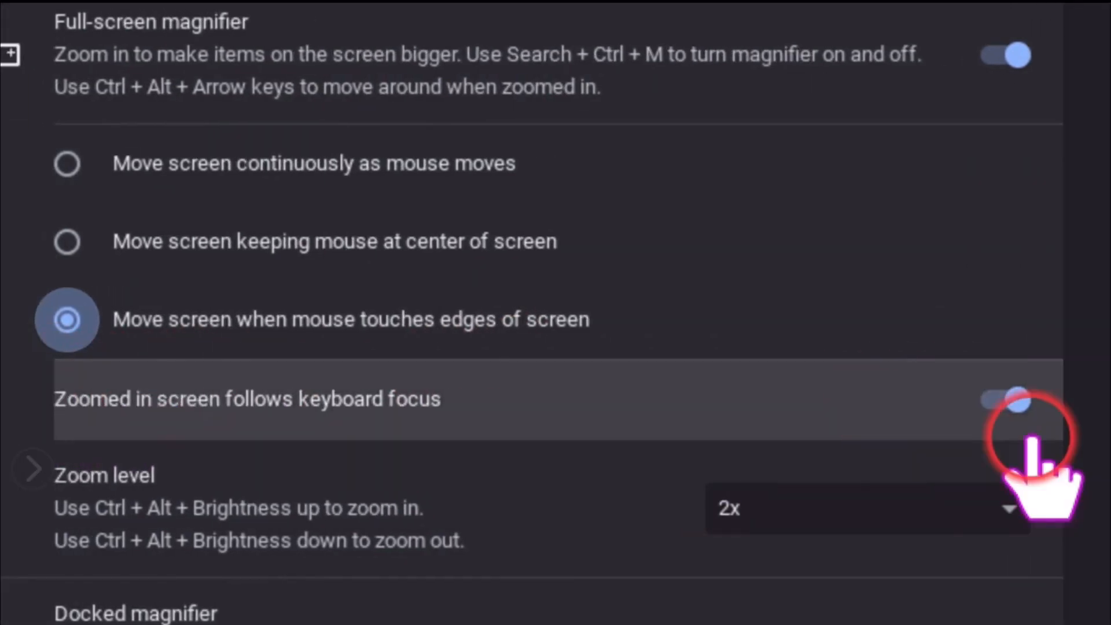
- Switch the magnifier's keyboard focus following off and on, and try a 4x zoom level before restoring 2x
left_click(1003, 405)
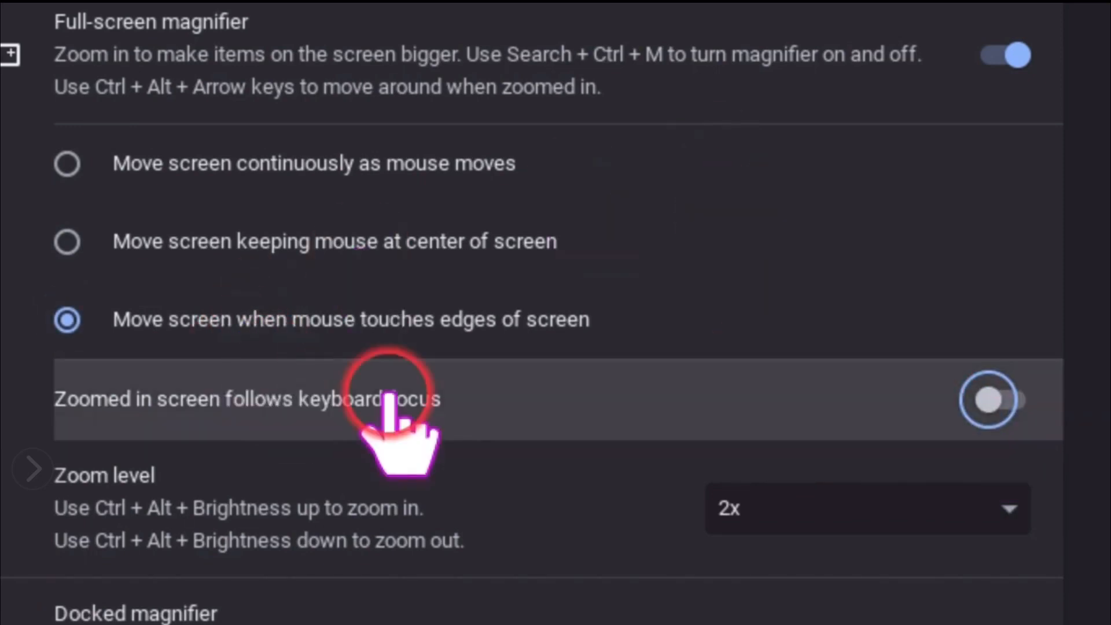
left_click(991, 402)
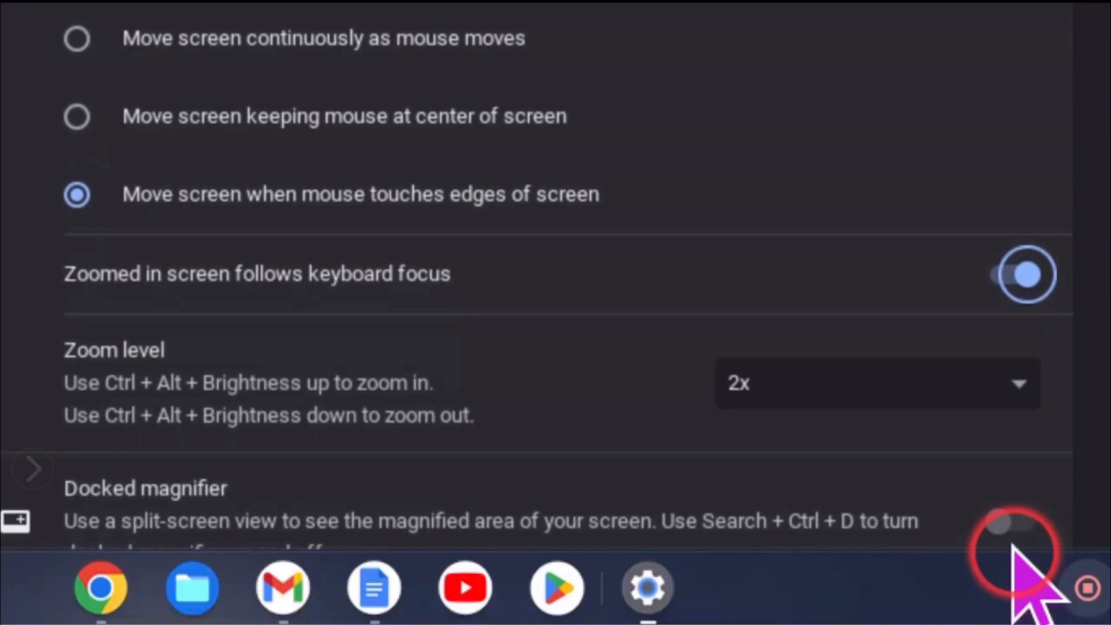
left_click(1004, 383)
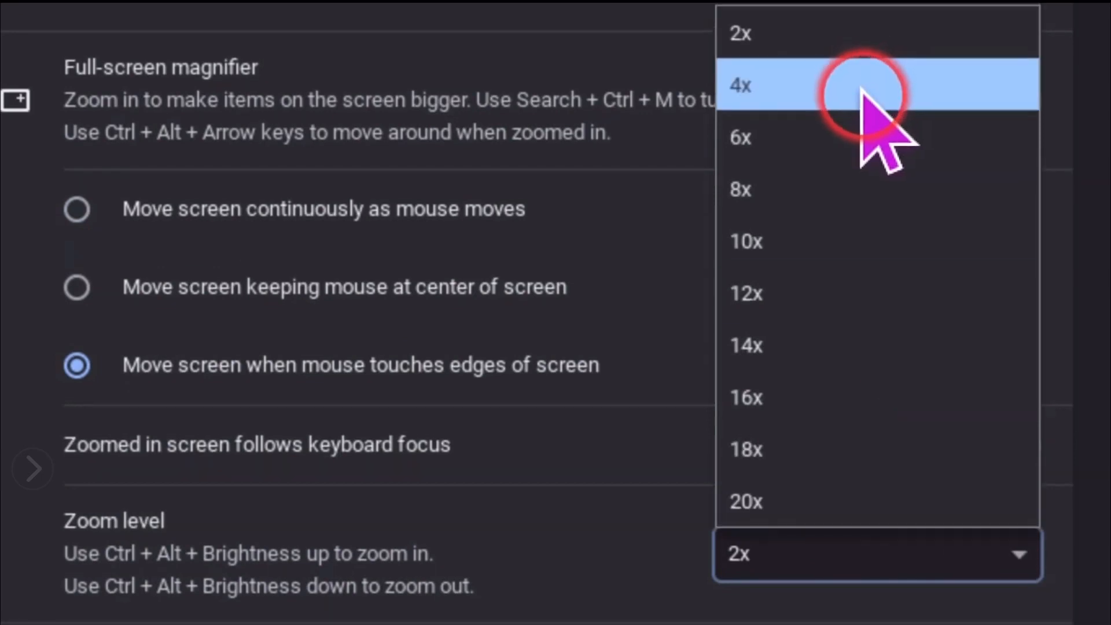
left_click(861, 92)
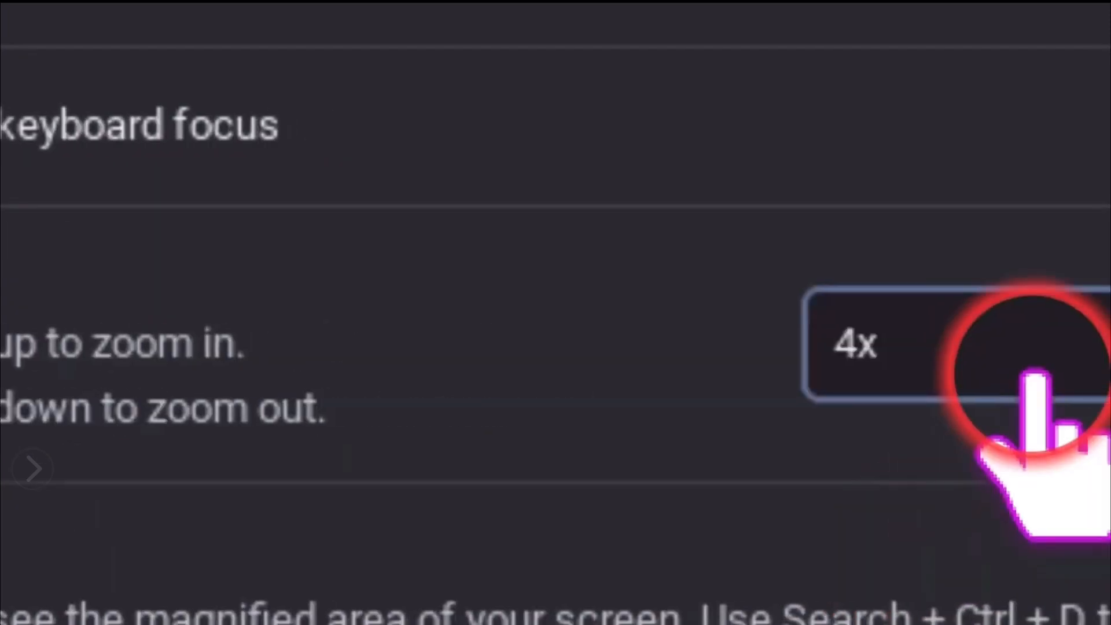
left_click(1030, 341)
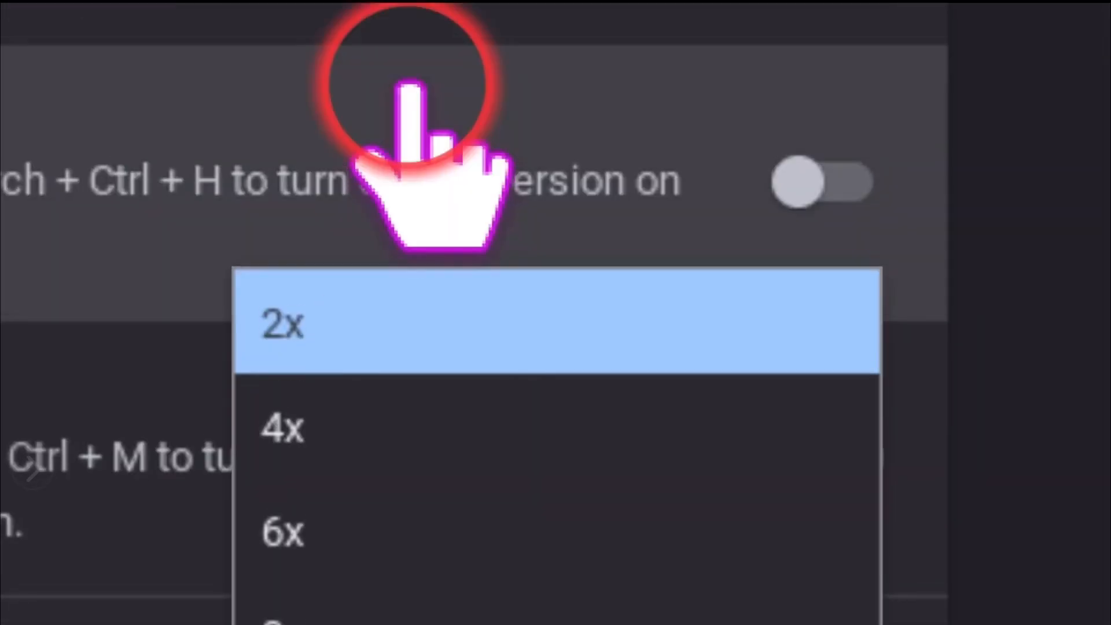
left_click(354, 341)
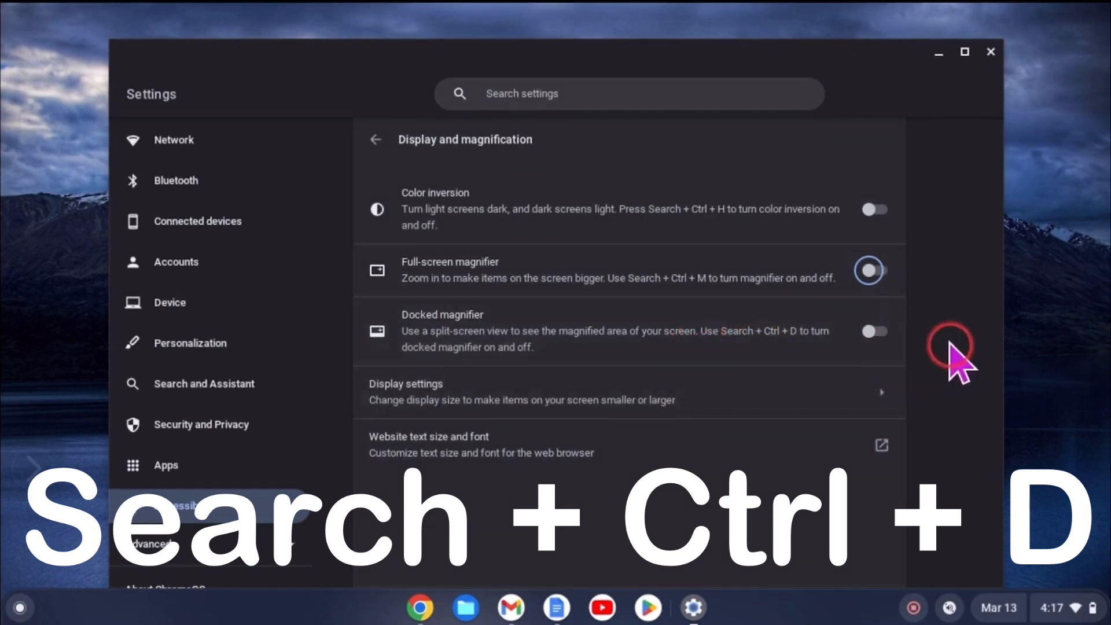
- Try out the Docked magnifier by switching it on and back off
left_click(870, 335)
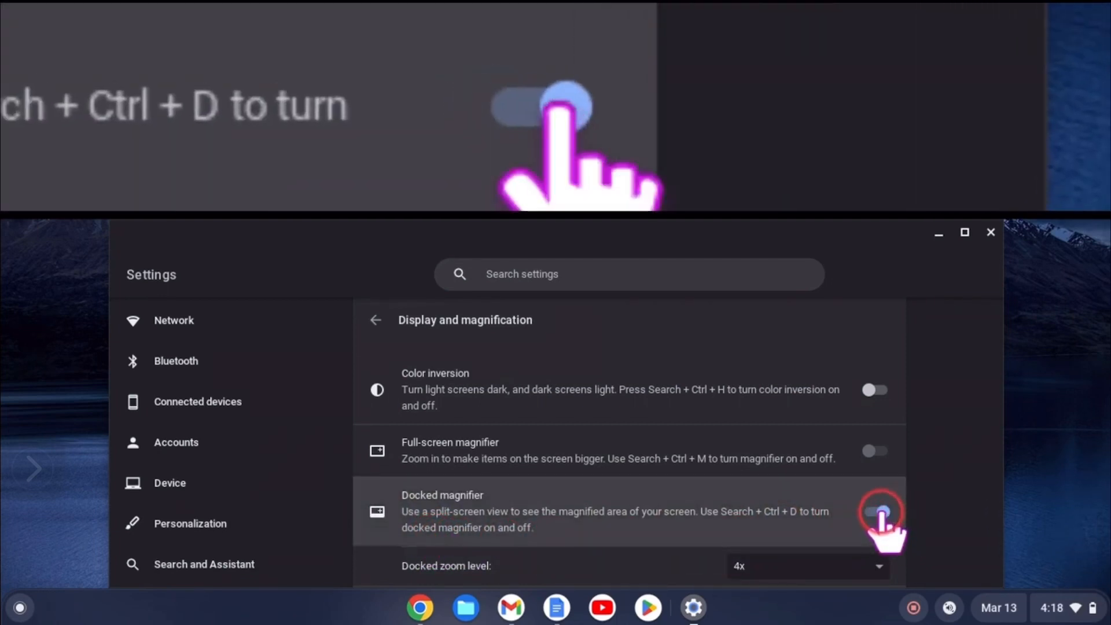
left_click(882, 512)
- Open the display settings and maximize the Settings window
scroll(857, 503, "down", 2)
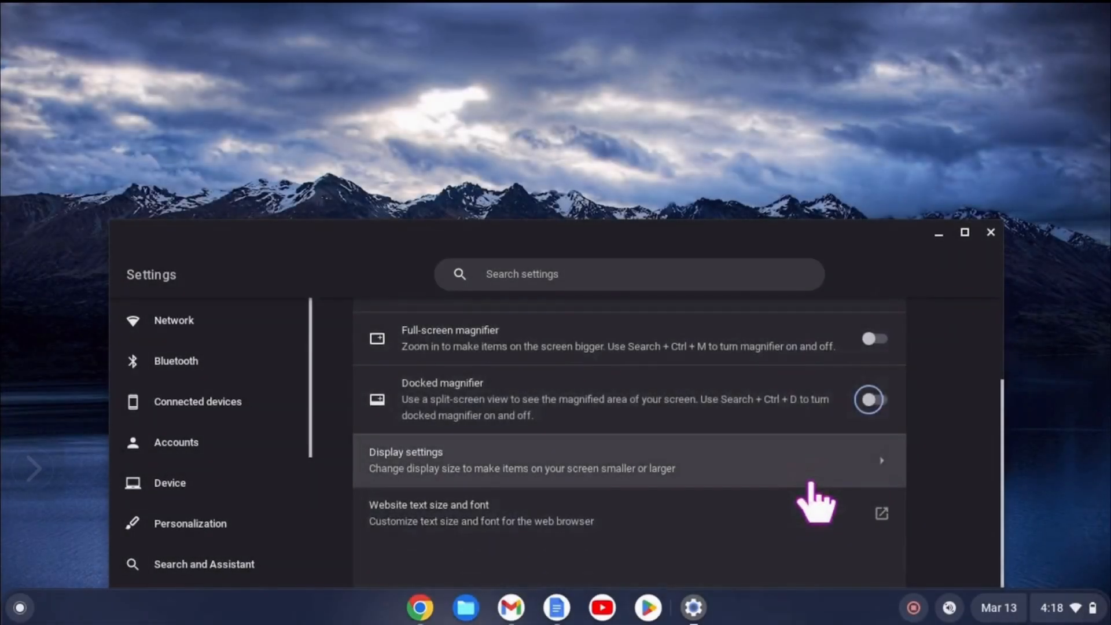
left_click(862, 466)
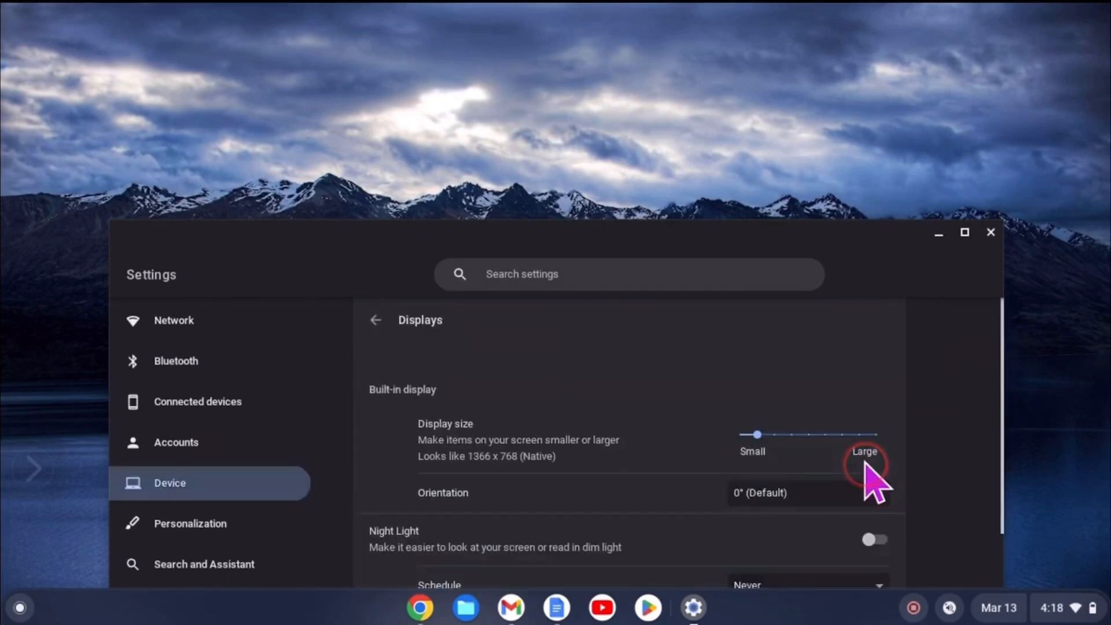
scroll(912, 480, "down", 1)
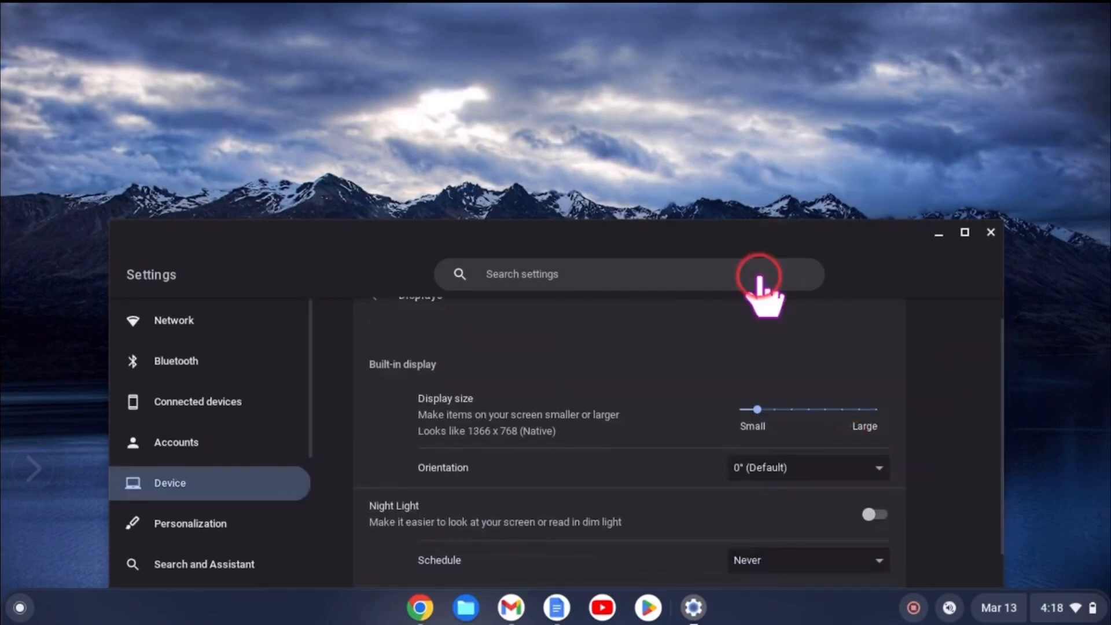
left_click_drag(759, 229, 746, 37)
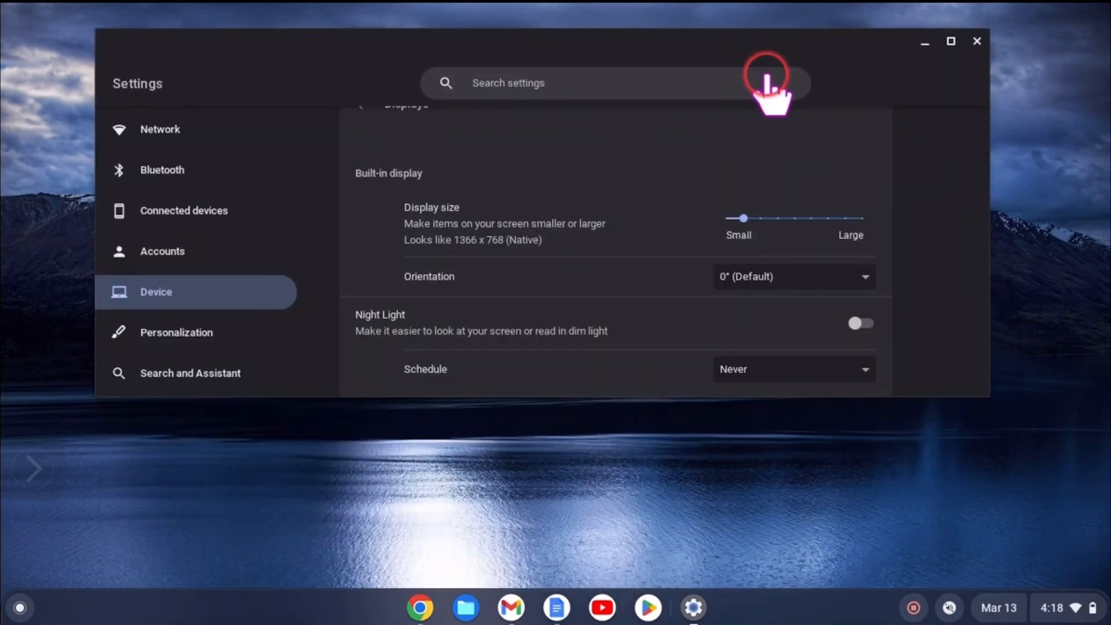
left_click(951, 42)
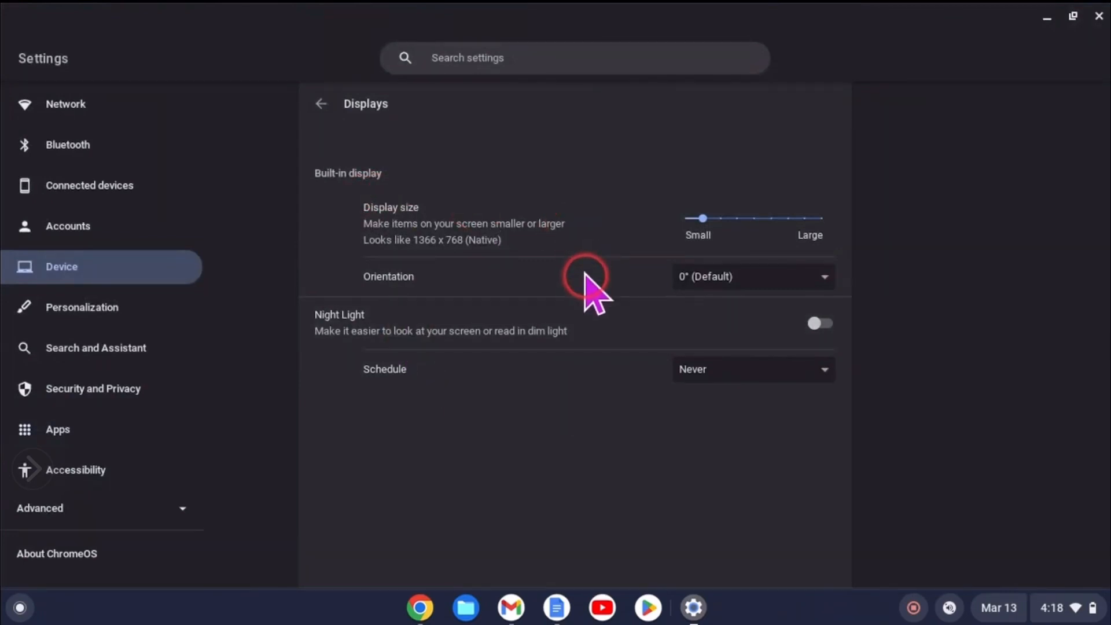
- Enlarge the built-in display's size to the 1093 x 614 setting
left_click(754, 218)
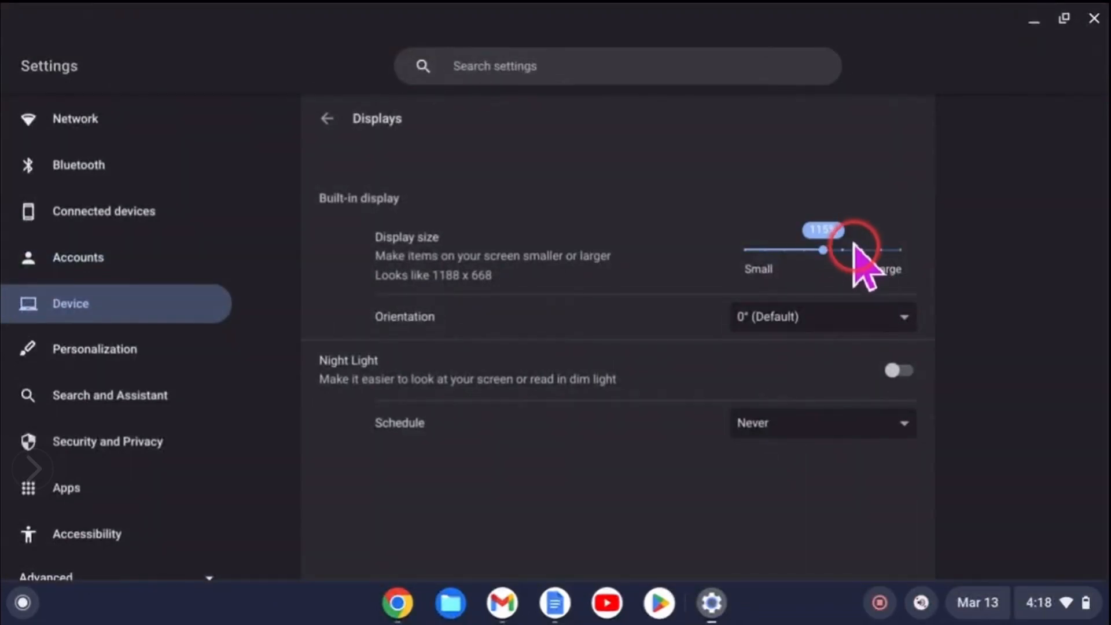
left_click(859, 250)
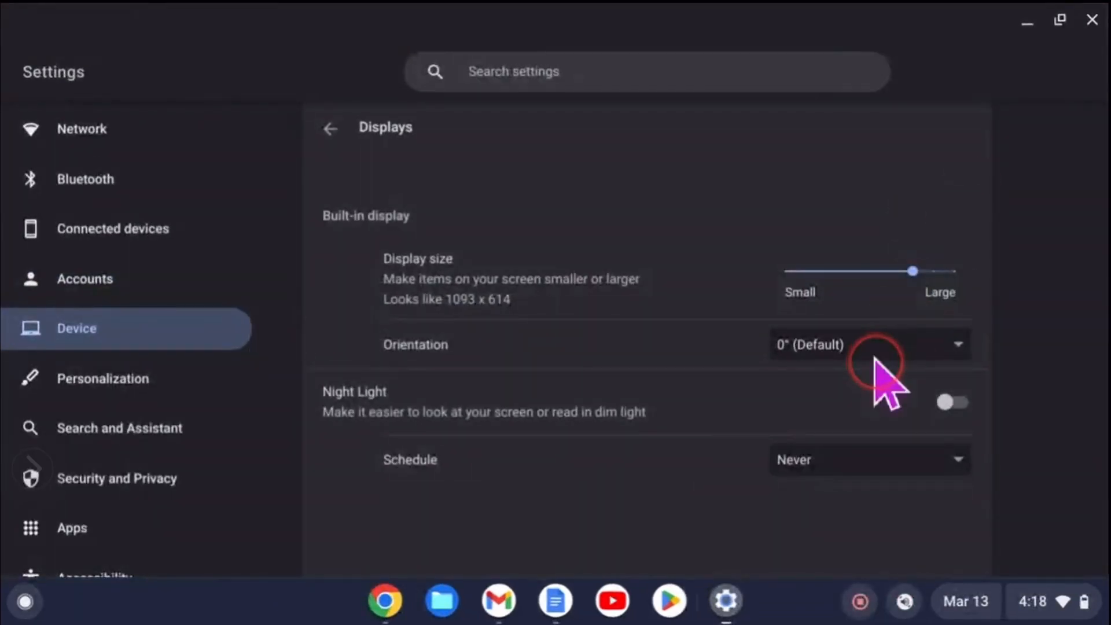
- Try a 90° orientation for the built-in display and restore it to 0° (Default)
left_click(961, 347)
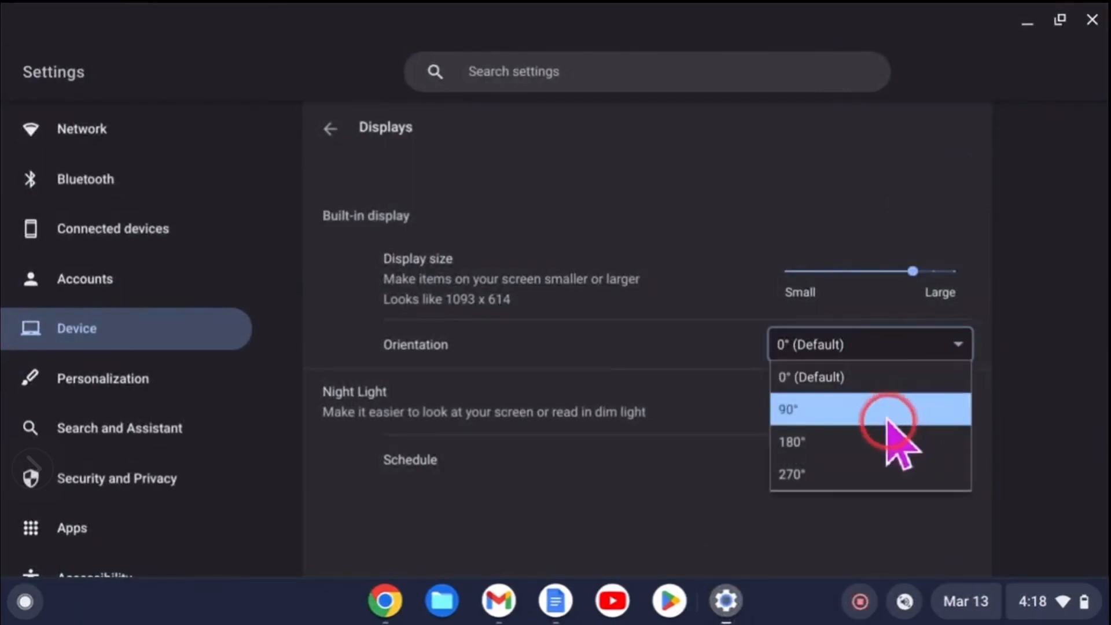
left_click(889, 423)
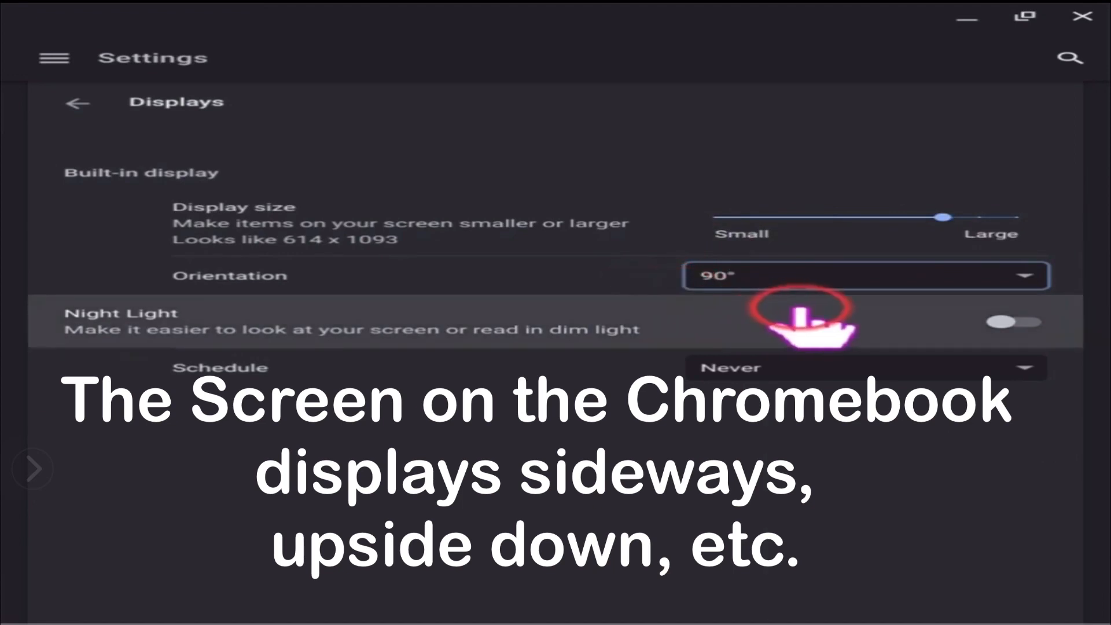
left_click(978, 282)
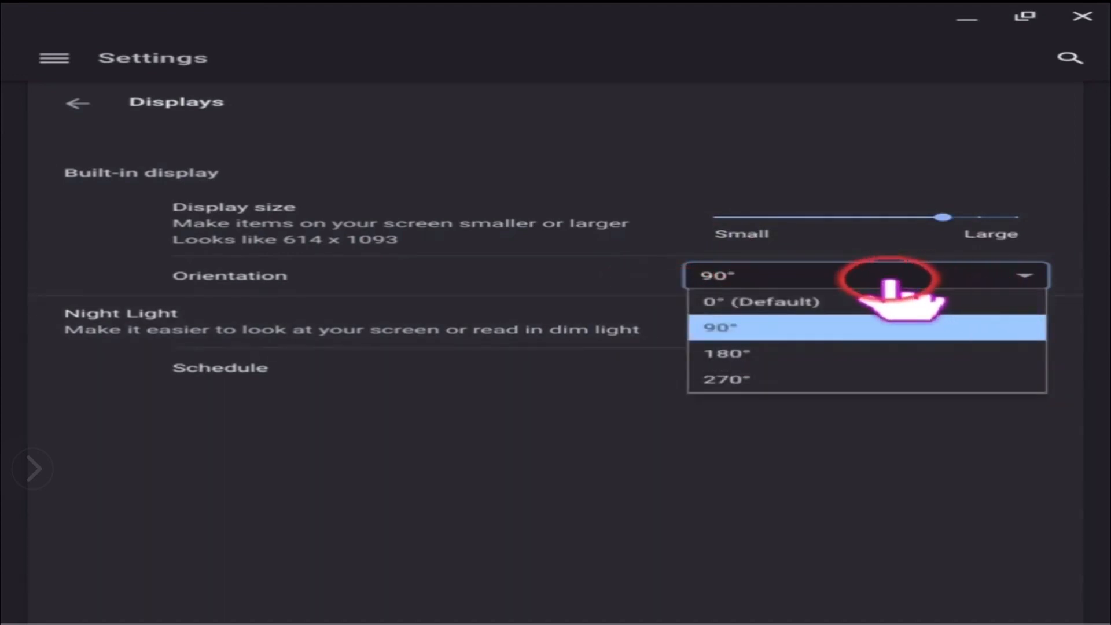
left_click(831, 297)
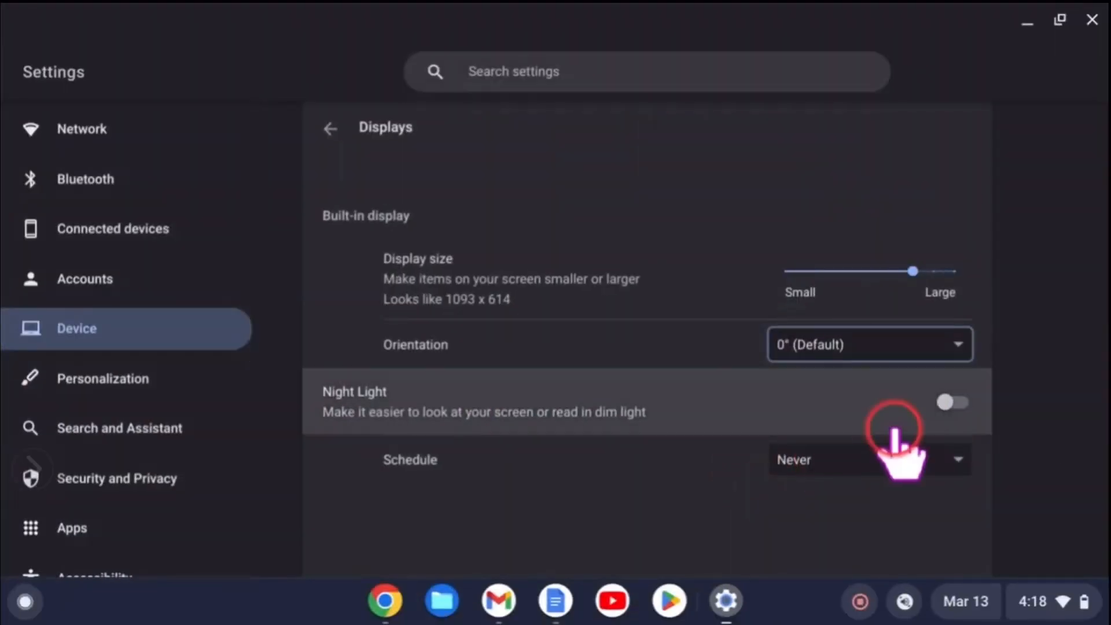
- Turn on Night Light and make its color temperature slightly cooler
left_click(952, 402)
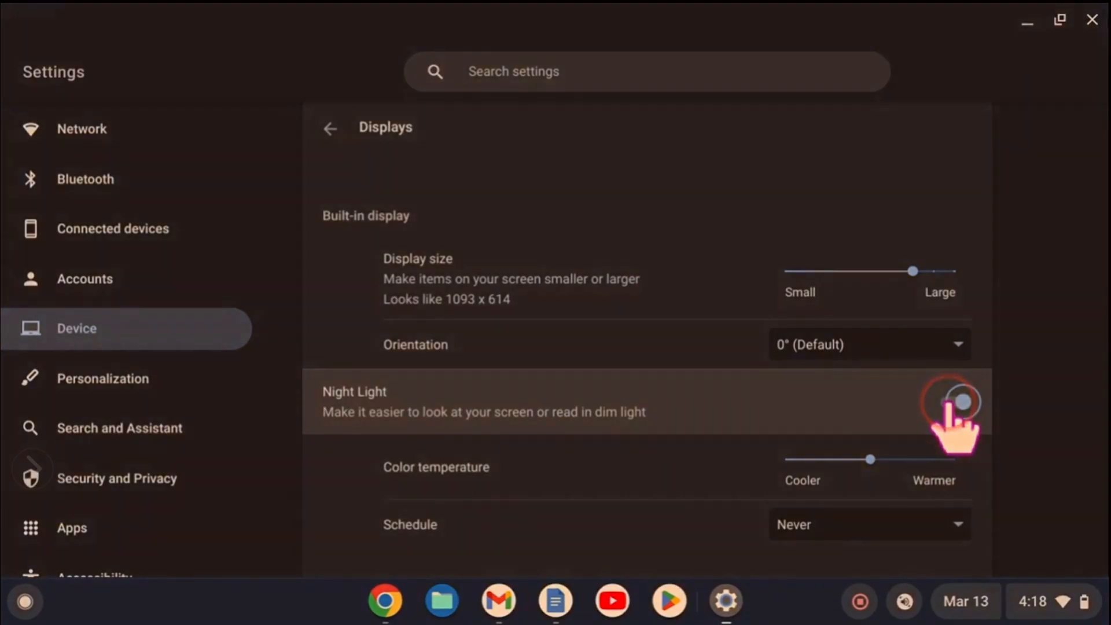
left_click_drag(895, 460, 826, 460)
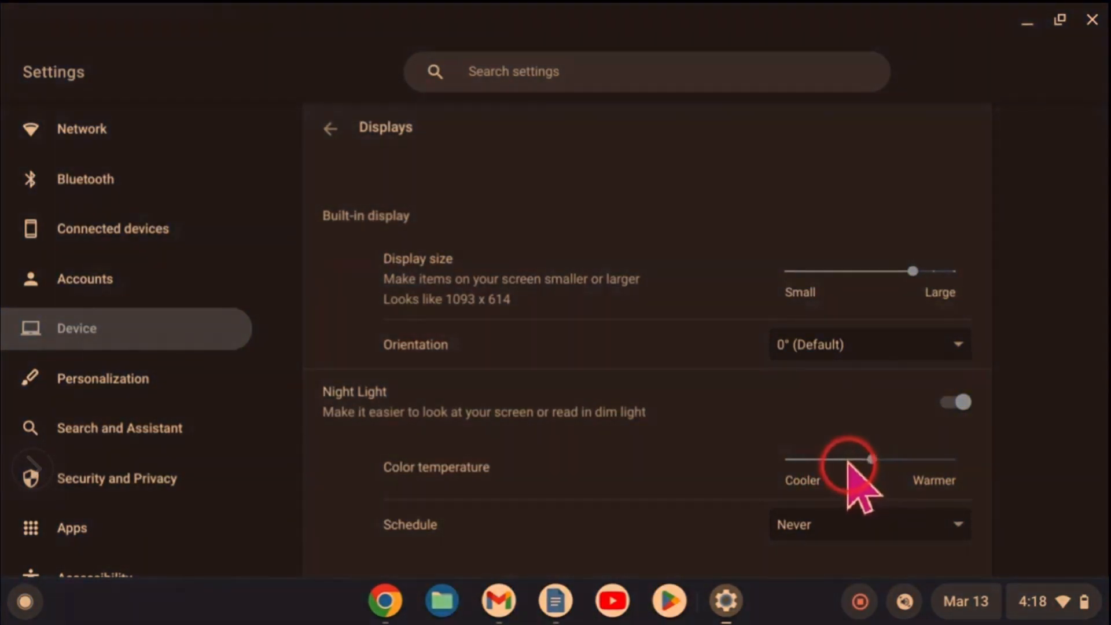
- Check the Night Light schedule options, keep Never selected, and toggle Night Light
scroll(873, 489, "down", 1)
left_click(878, 492)
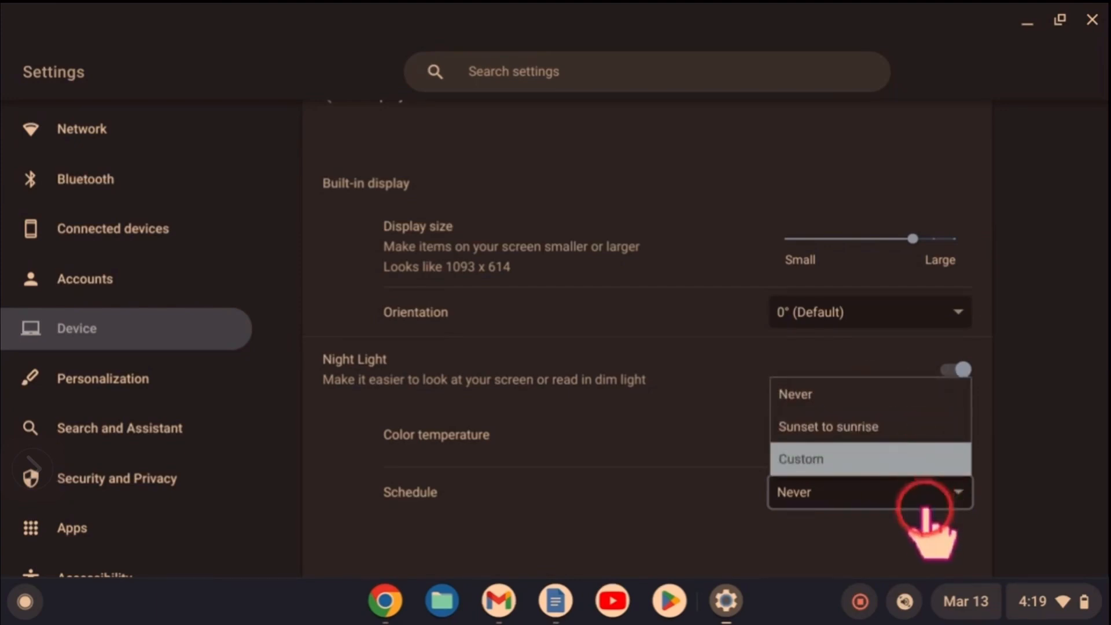
left_click(886, 391)
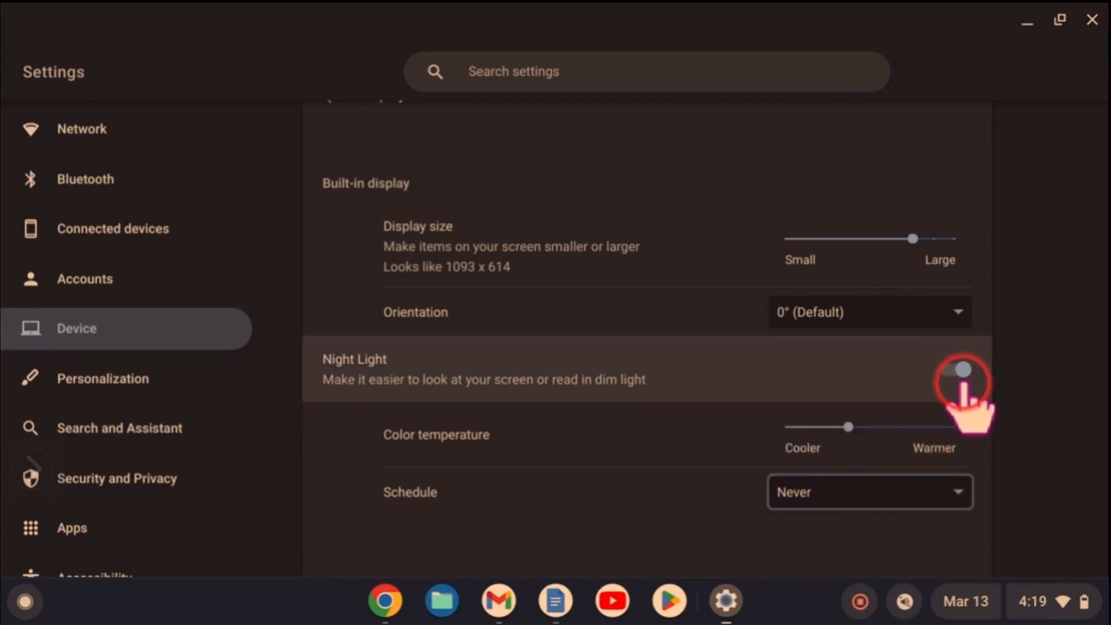
left_click(960, 369)
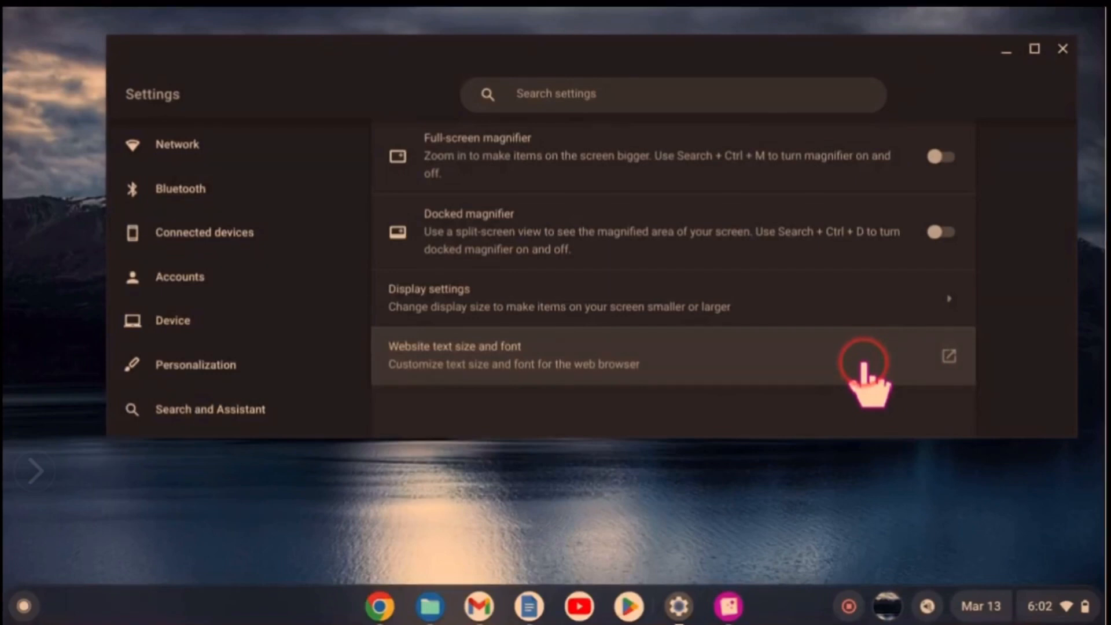
- Open the website text size and font settings and enable both the home button and the bookmarks bar
left_click(864, 368)
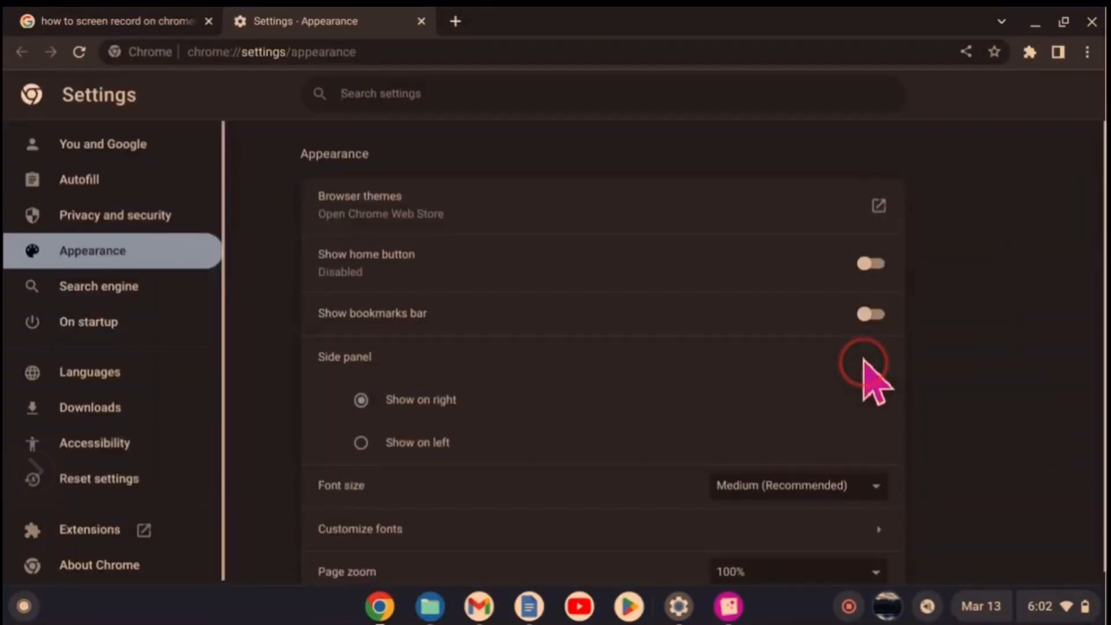
left_click(877, 266)
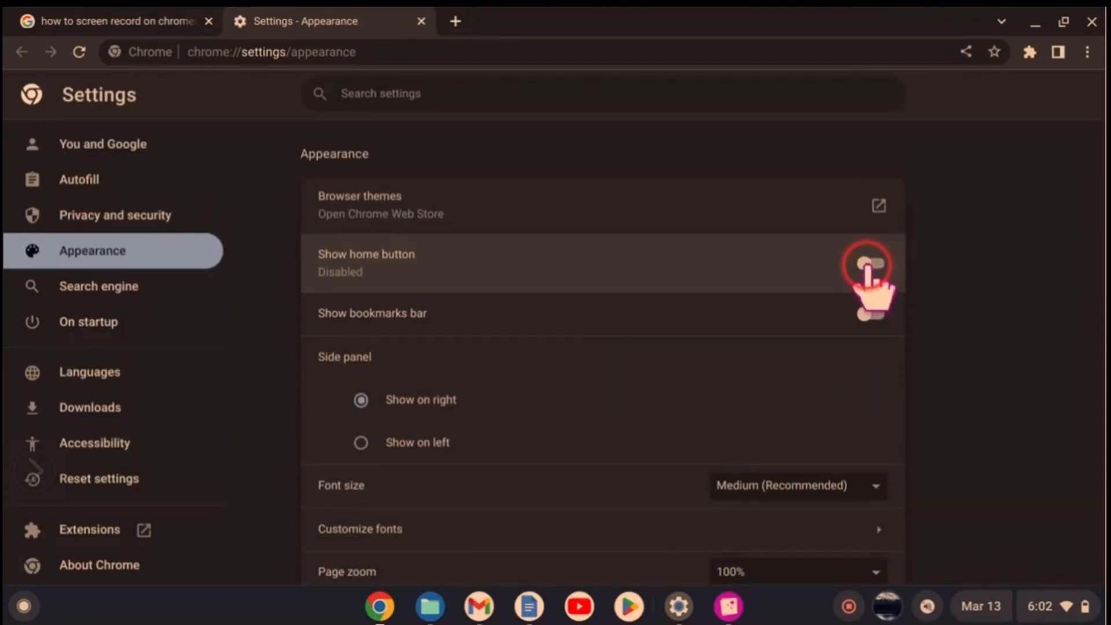
left_click(870, 266)
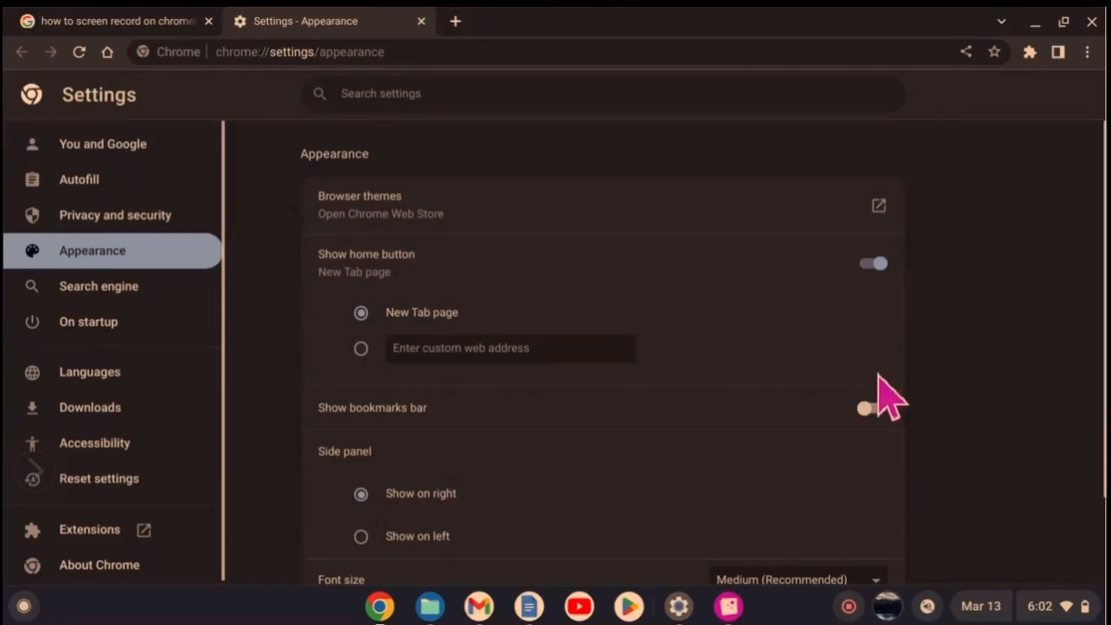
left_click(874, 407)
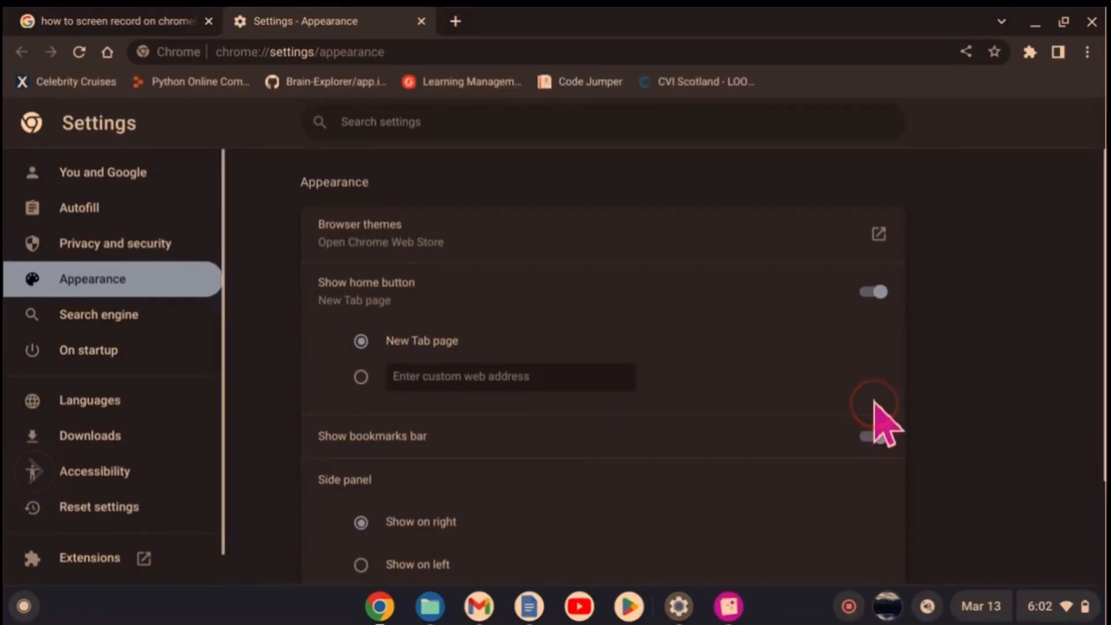
- Set the browser's font size to Large
scroll(880, 423, "down", 3)
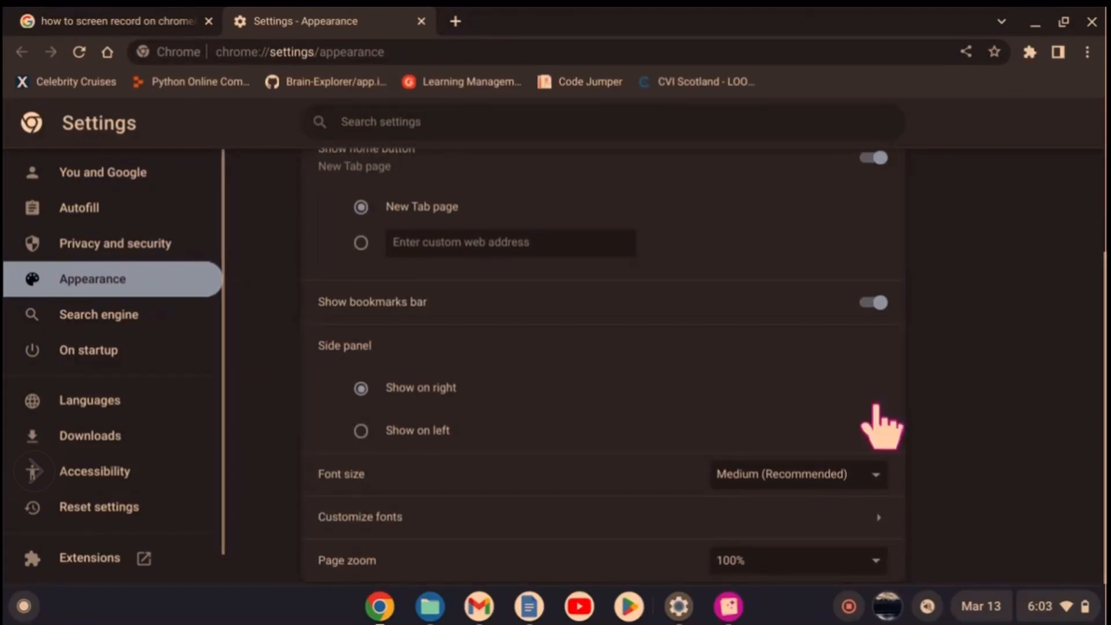
left_click(860, 470)
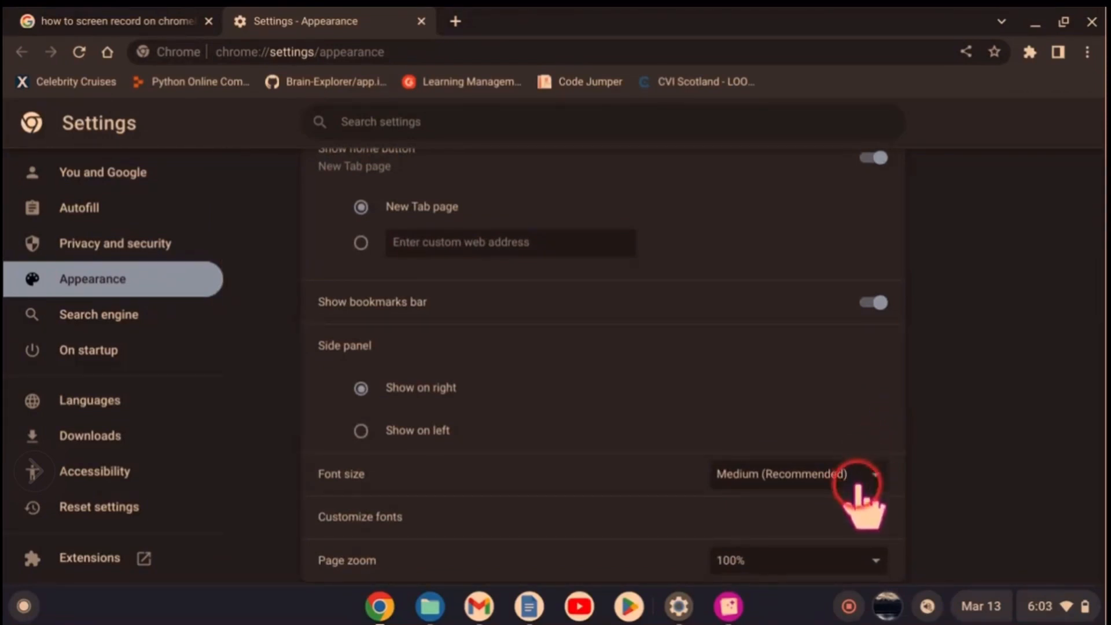
left_click(857, 481)
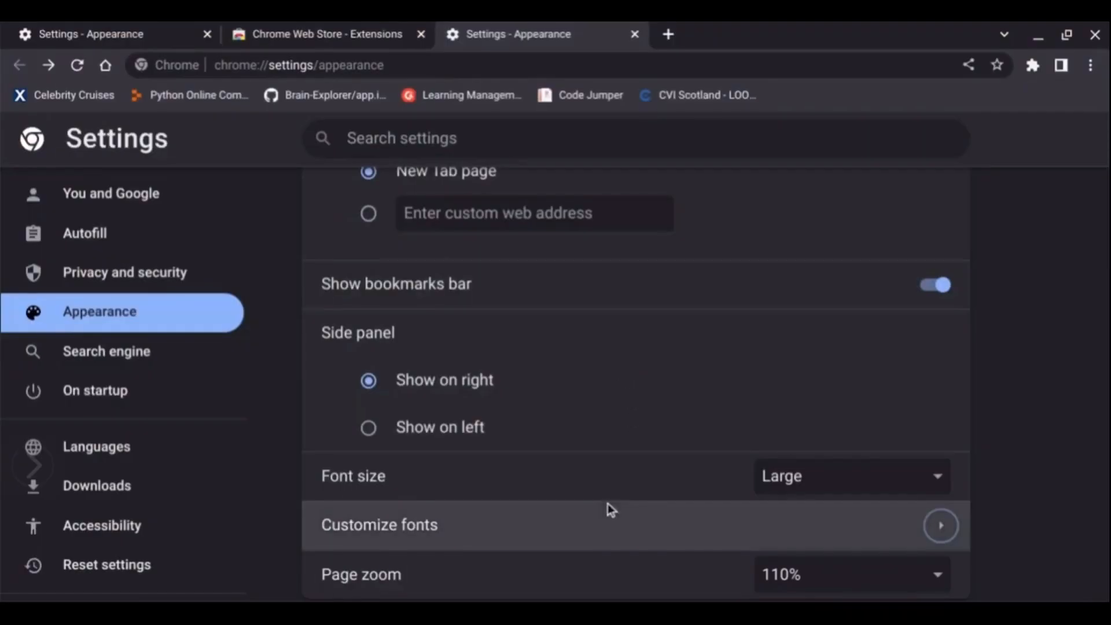
- Customize the browser fonts with a font size of 34 and a minimum font size of 11
left_click(948, 528)
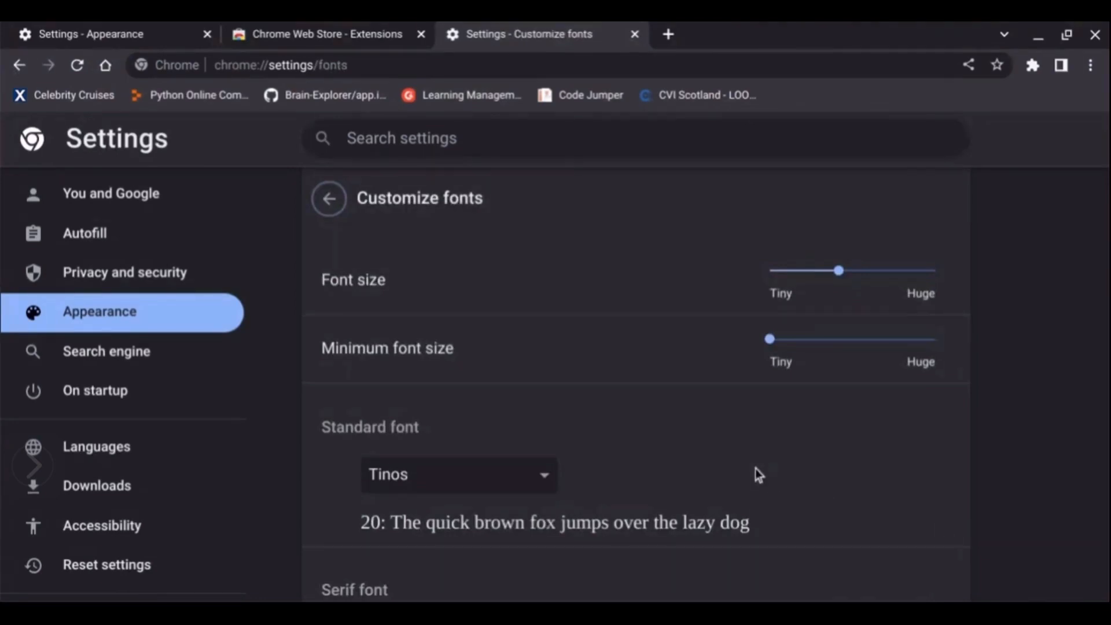
left_click(884, 276)
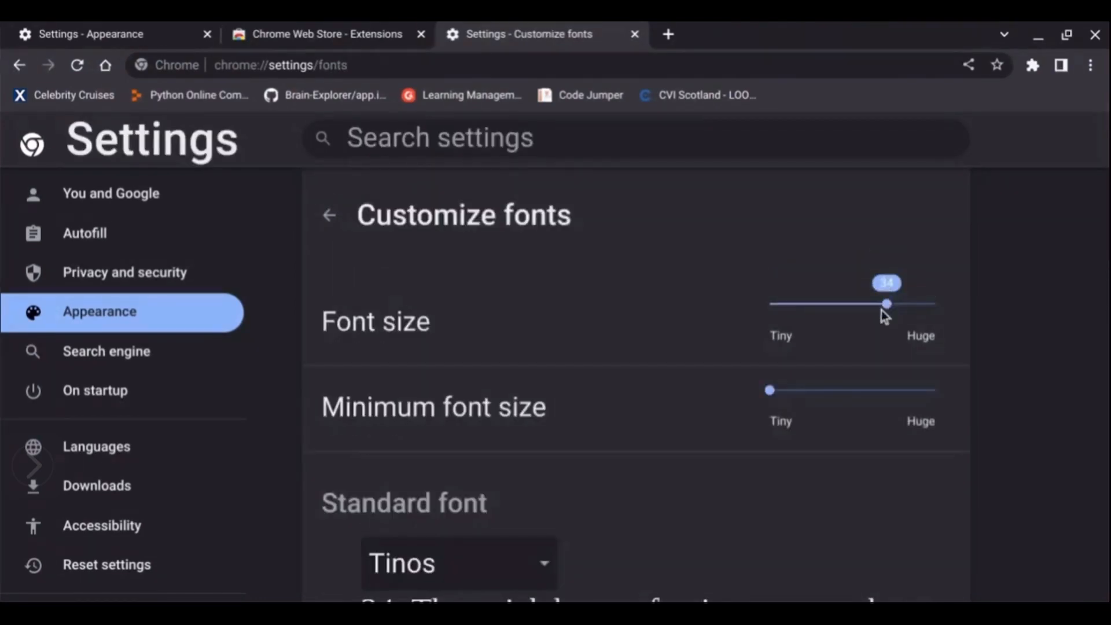
left_click(837, 395)
- Change the standard font from Tinos to a sans-serif typeface
scroll(835, 436, "down", 2)
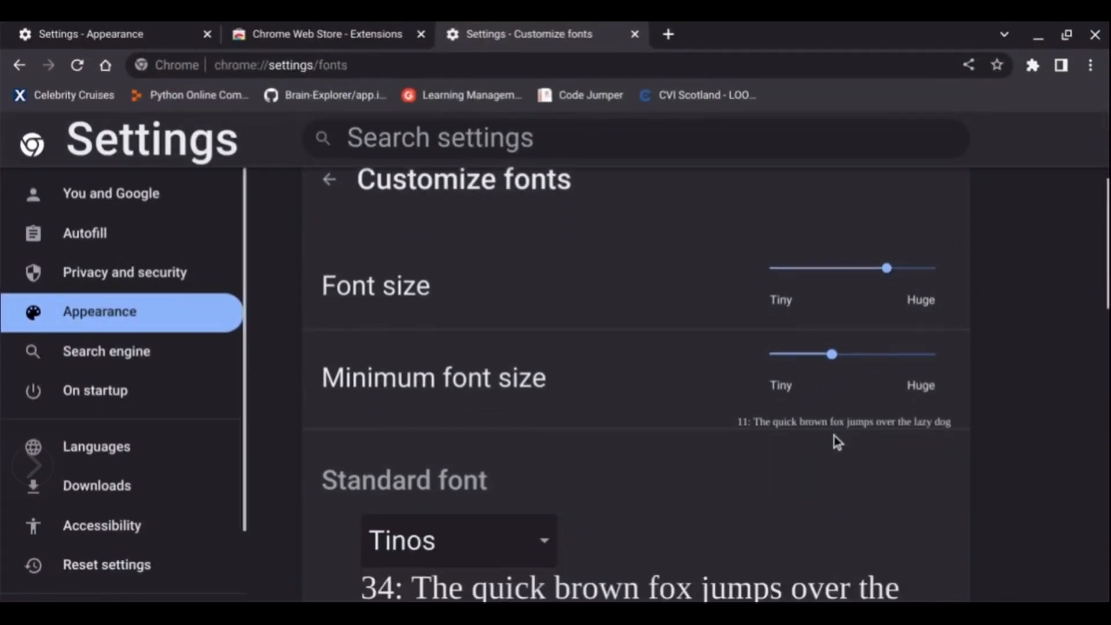
scroll(835, 436, "down", 1)
scroll(834, 436, "down", 2)
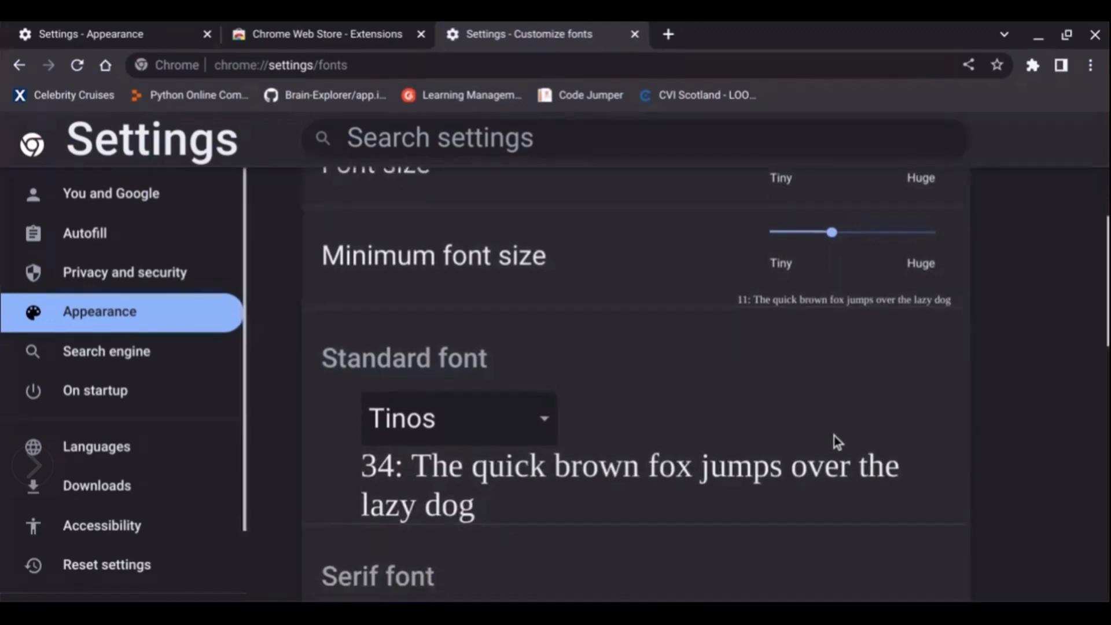
scroll(834, 436, "down", 1)
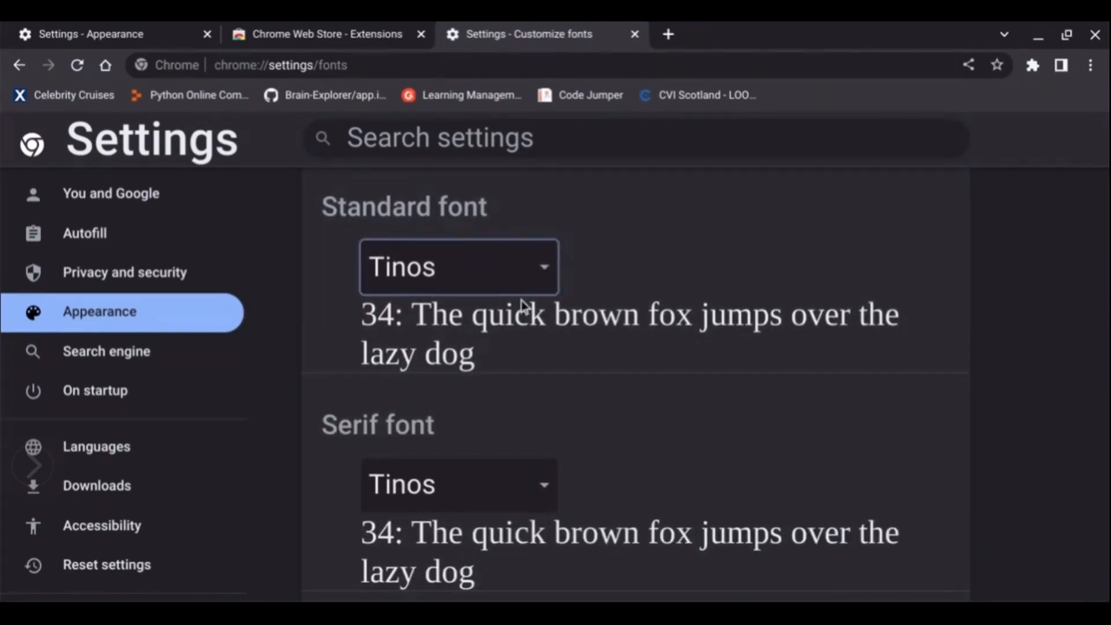
left_click(506, 430)
- Try Arial Black as the serif font and switch to a condensed sans-serif typeface
scroll(702, 401, "down", 2)
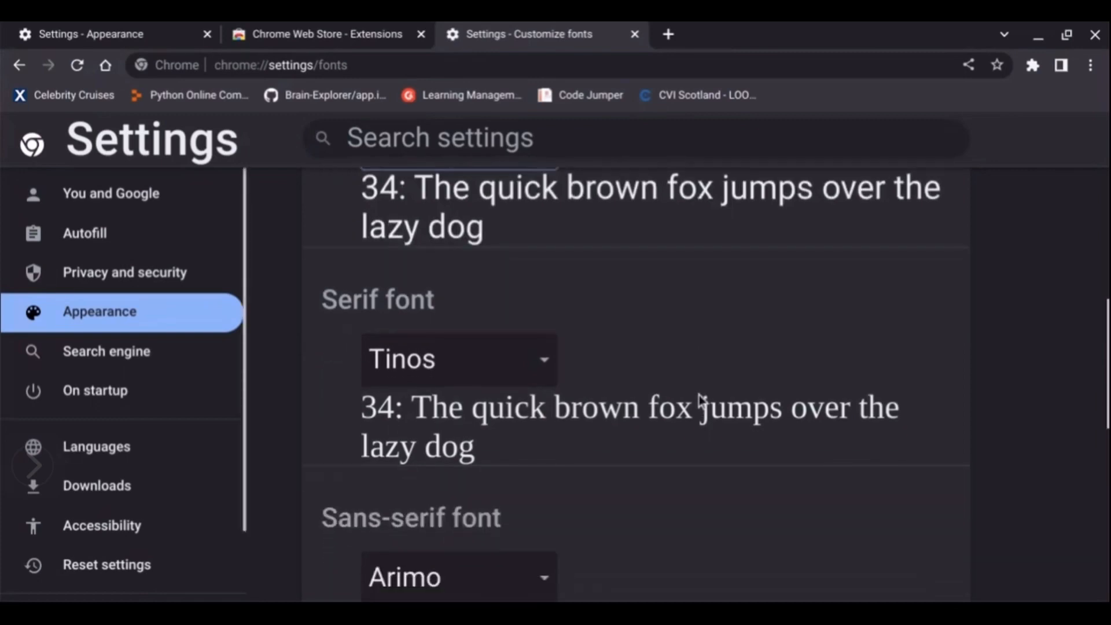
scroll(702, 402, "down", 1)
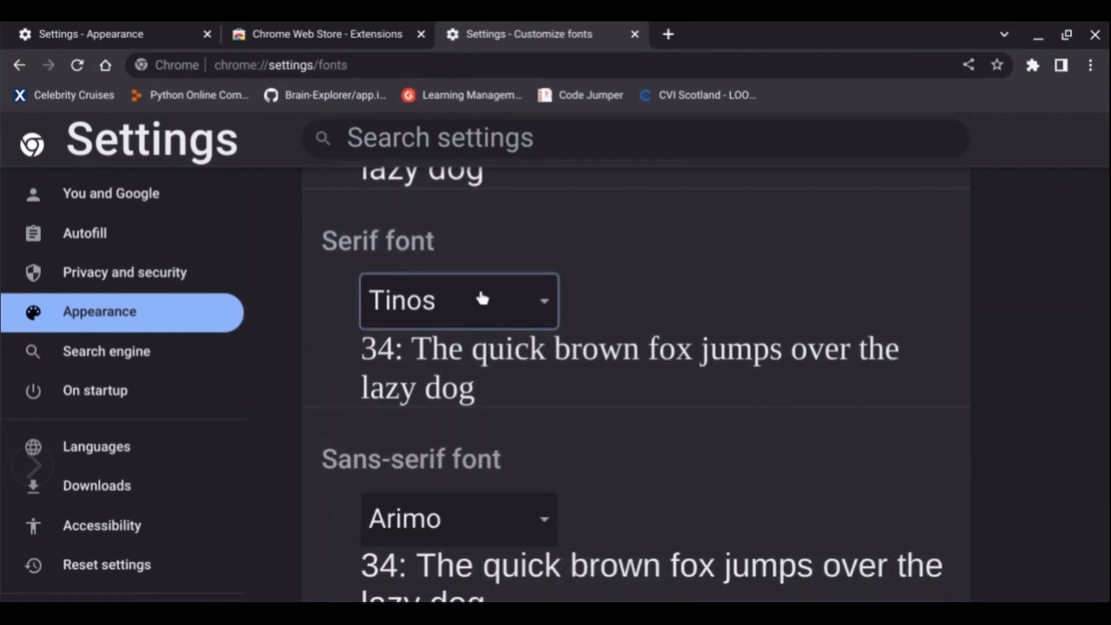
left_click(476, 350)
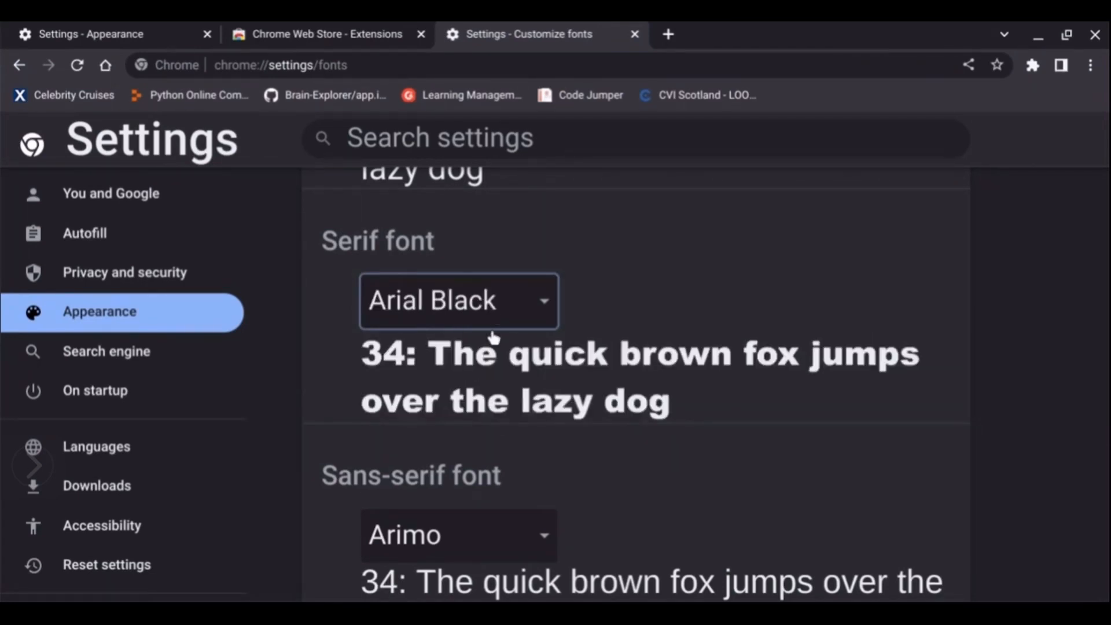
key("Down")
- Check the font choices for the sans-serif, fixed-width and mathematical fonts
scroll(584, 419, "down", 3)
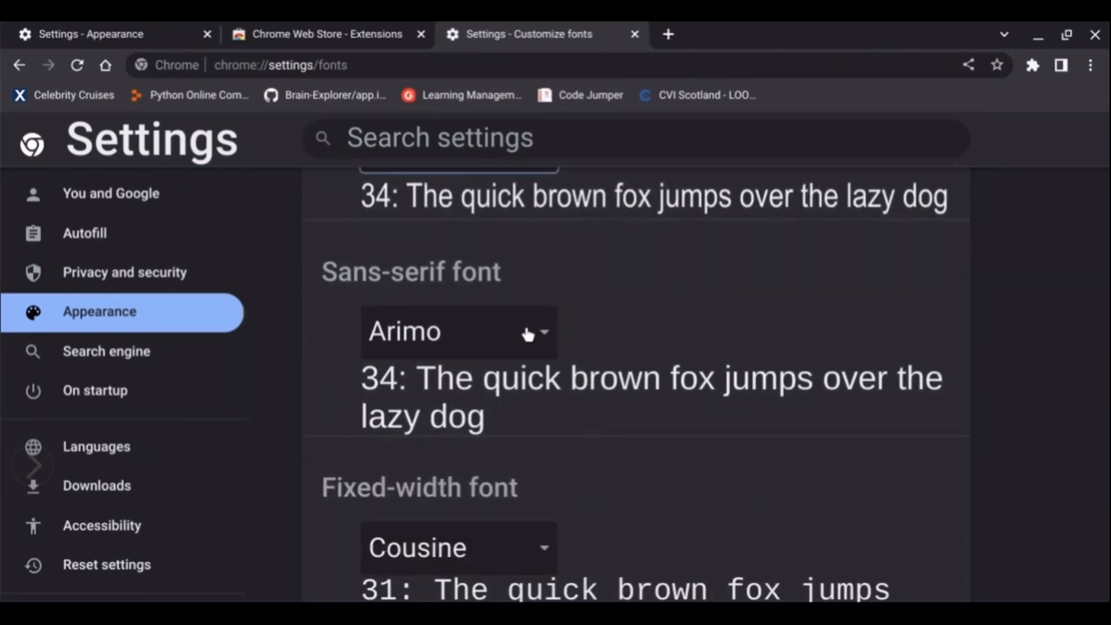
left_click(528, 335)
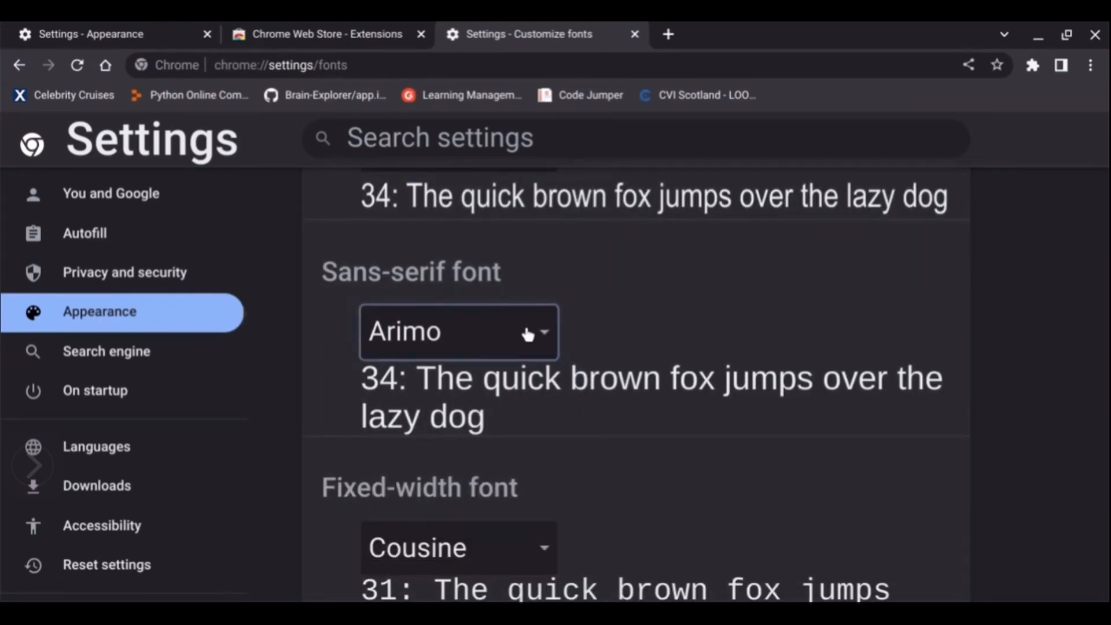
scroll(624, 477, "down", 3)
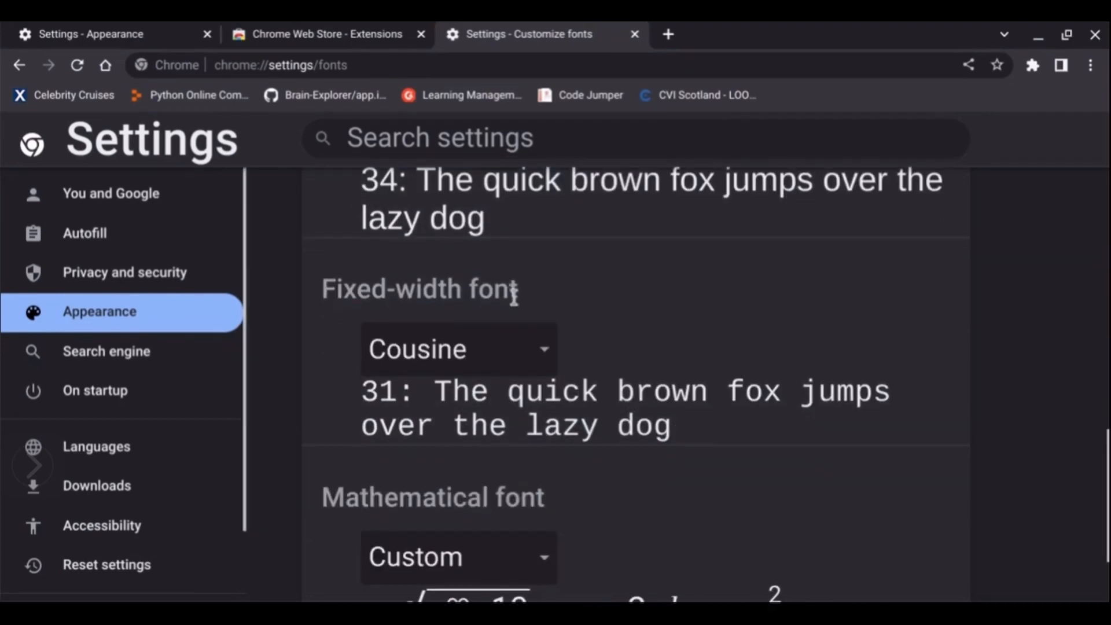
left_click(521, 349)
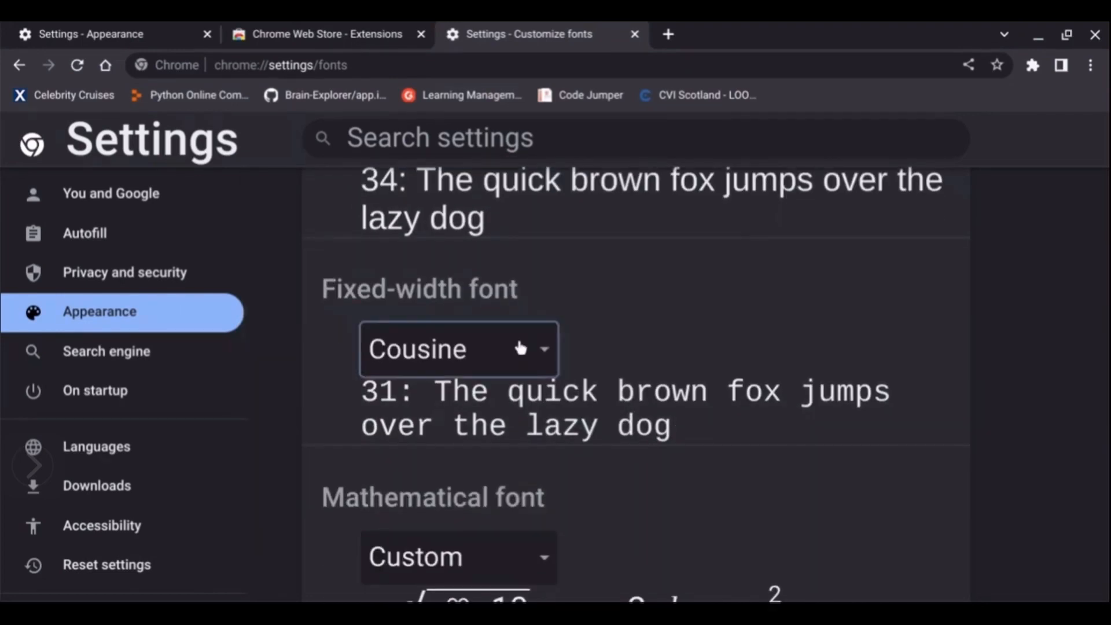
scroll(521, 349, "down", 2)
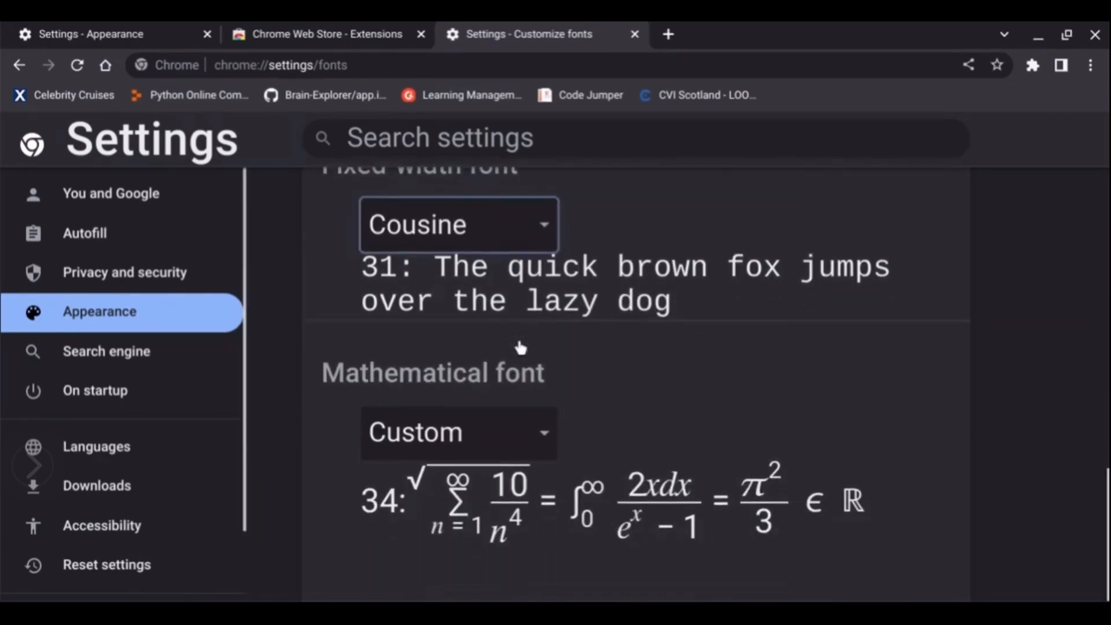
left_click(518, 425)
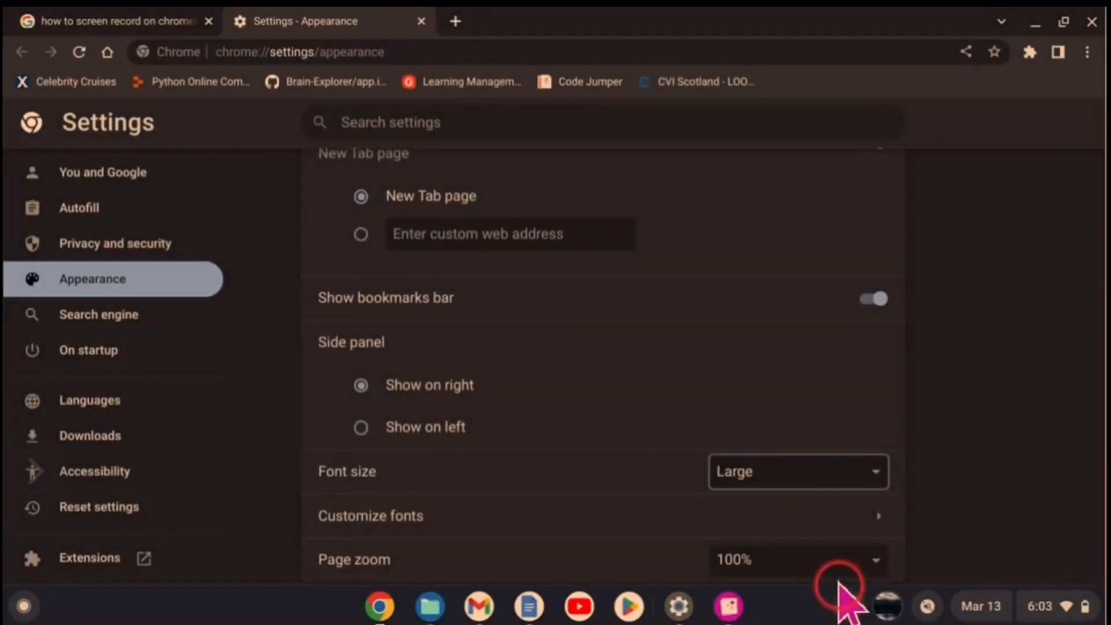
- Set the browser's page zoom to 110%
left_click(840, 562)
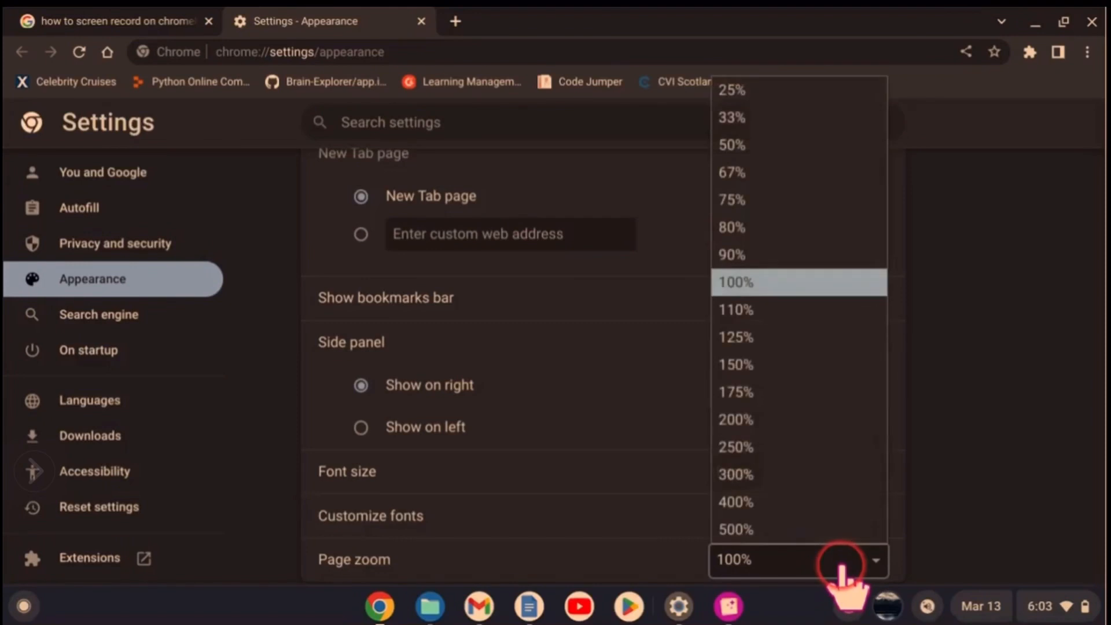
left_click(811, 306)
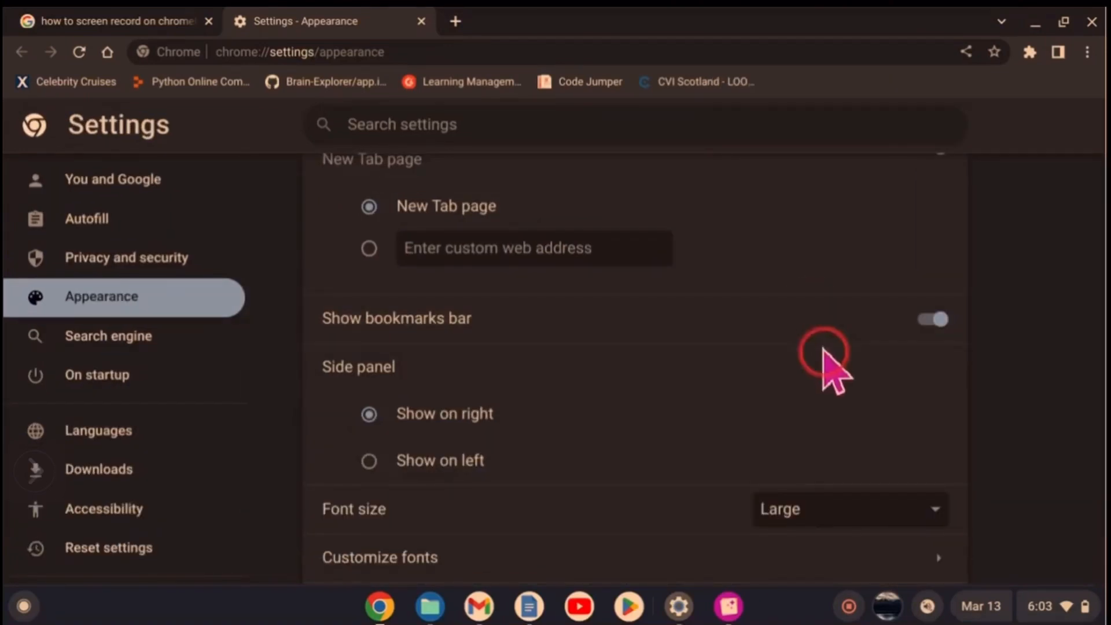
scroll(839, 391, "down", 1)
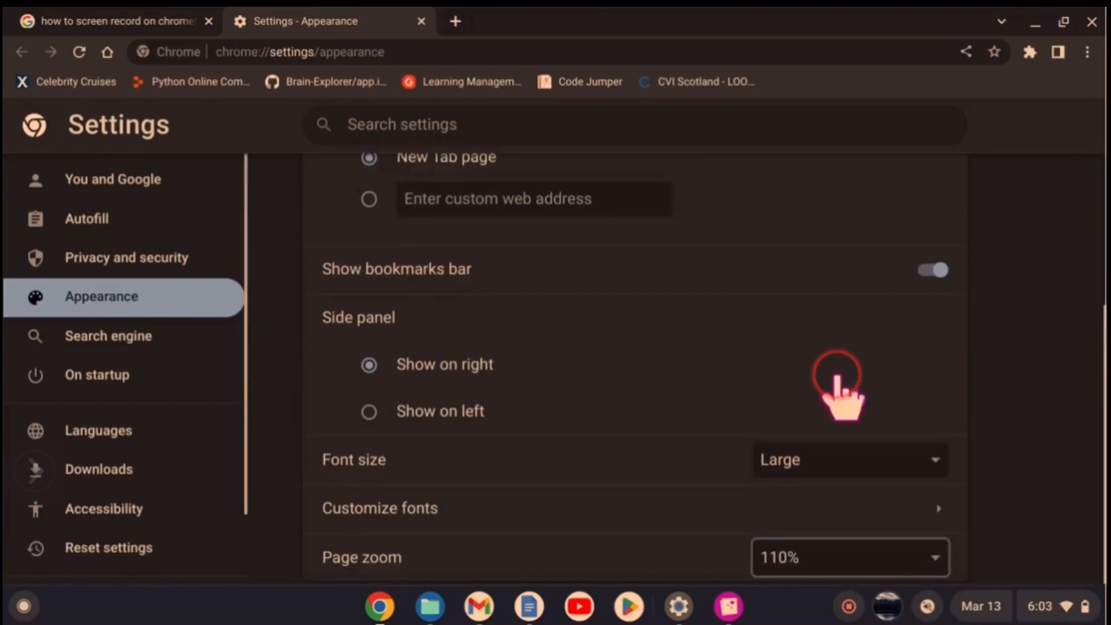
- Open the browser themes in the Chrome Web Store and look over the Black Artists Collection
scroll(840, 394, "up", 4)
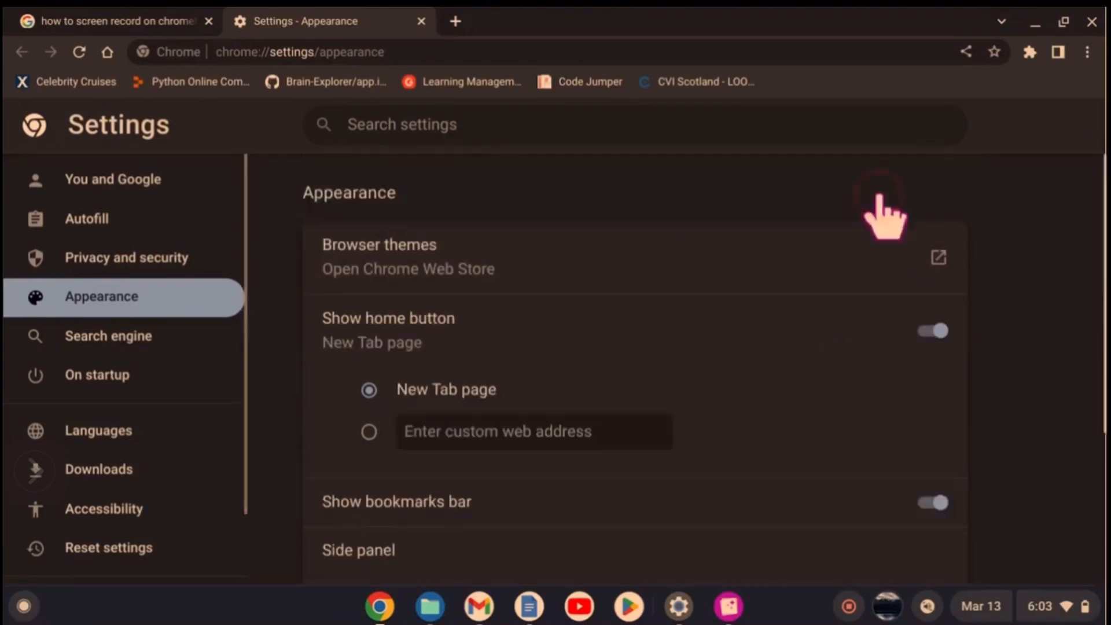
left_click(939, 258)
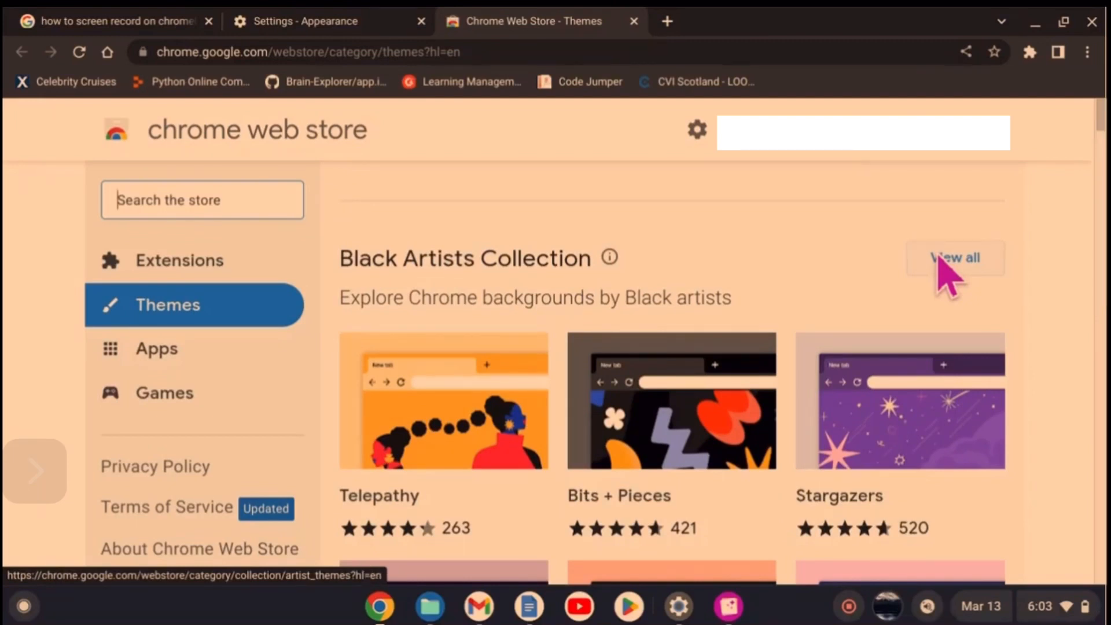
scroll(938, 272, "down", 2)
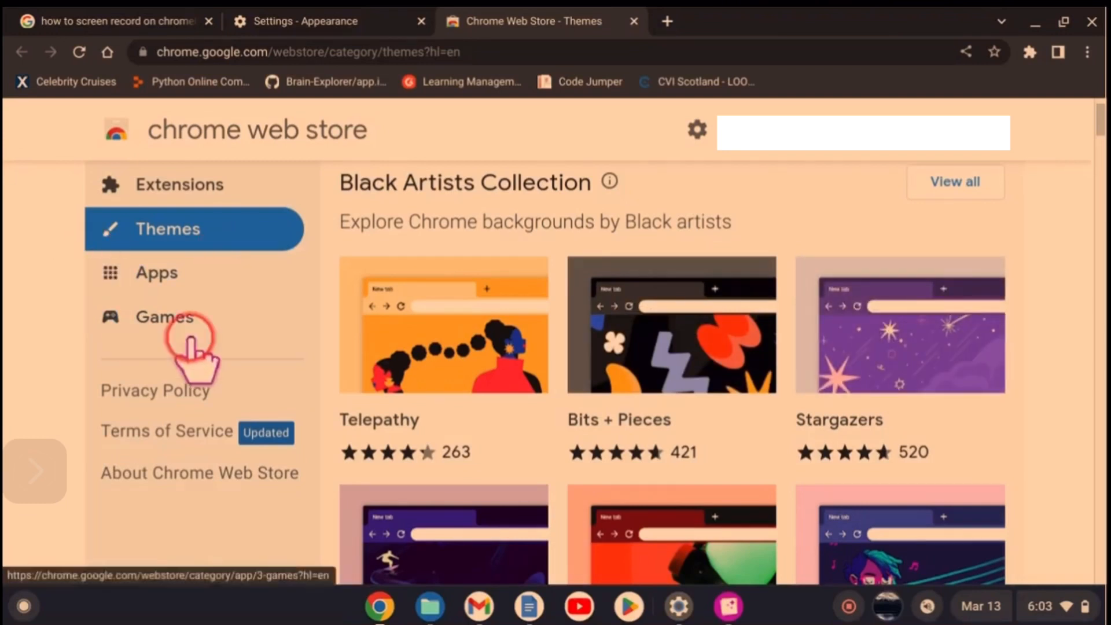
- Open the store's Extensions category and browse through its featured extension banners
left_click(194, 191)
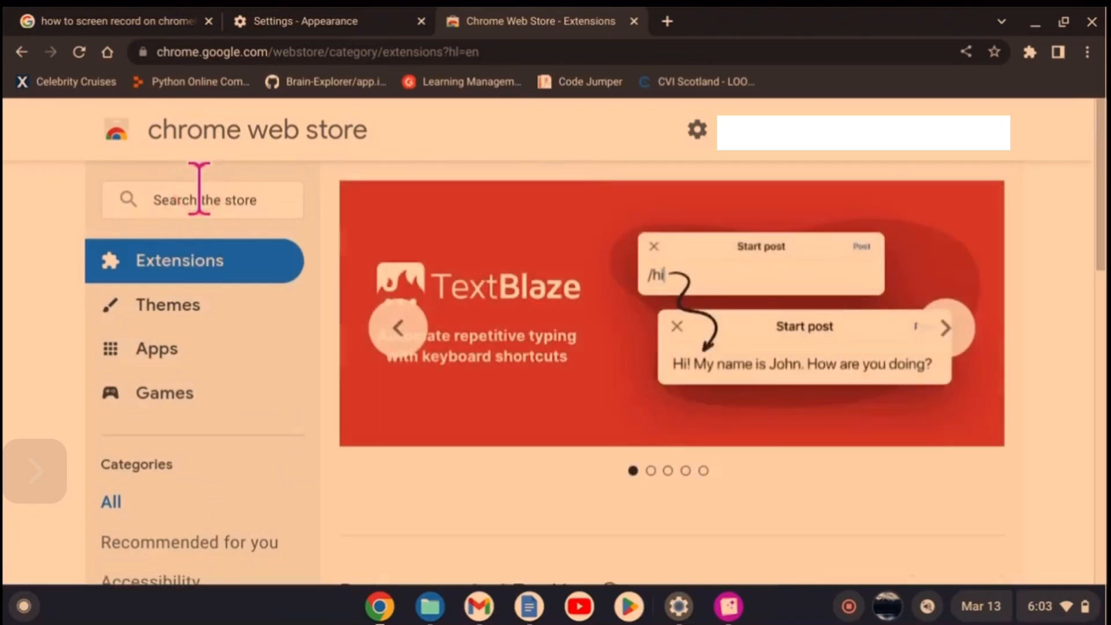
left_click(938, 459)
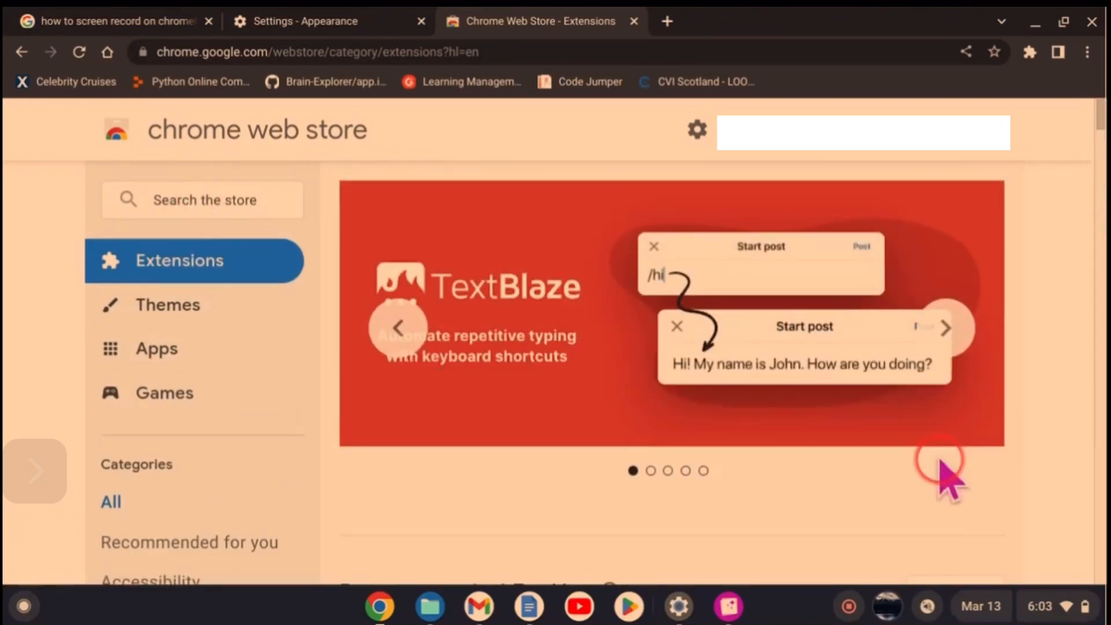
left_click(952, 317)
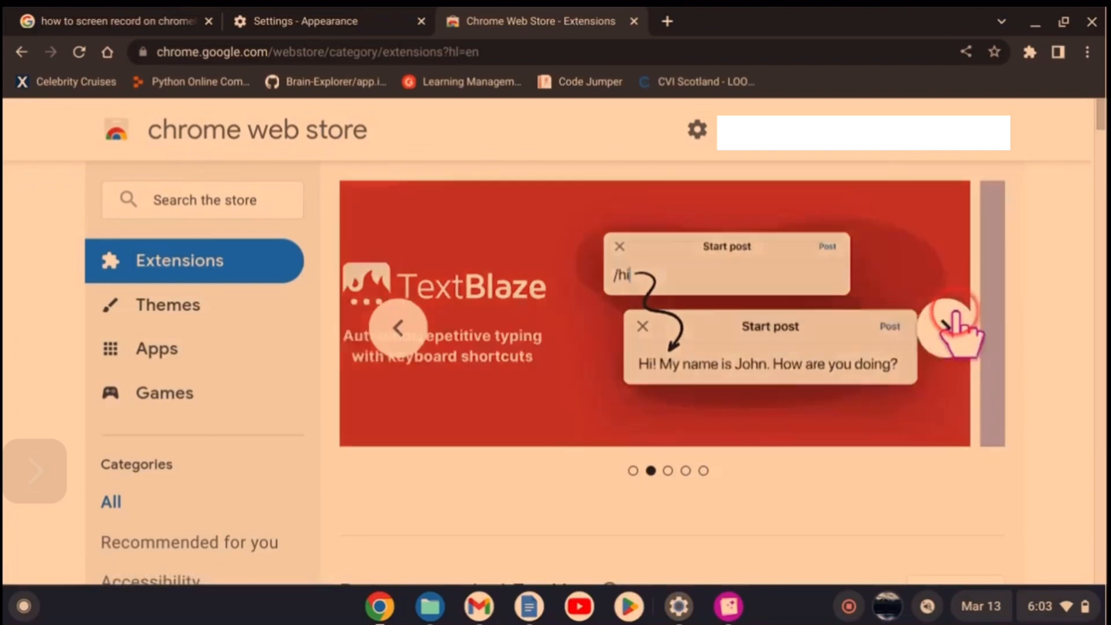
left_click(953, 317)
left_click(954, 324)
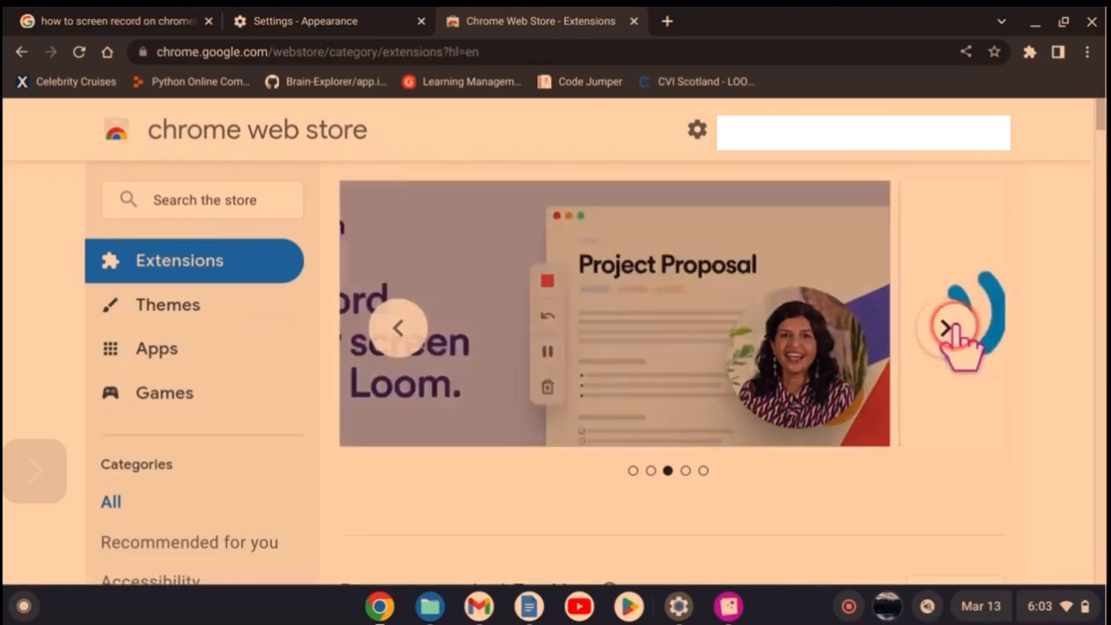
left_click(954, 326)
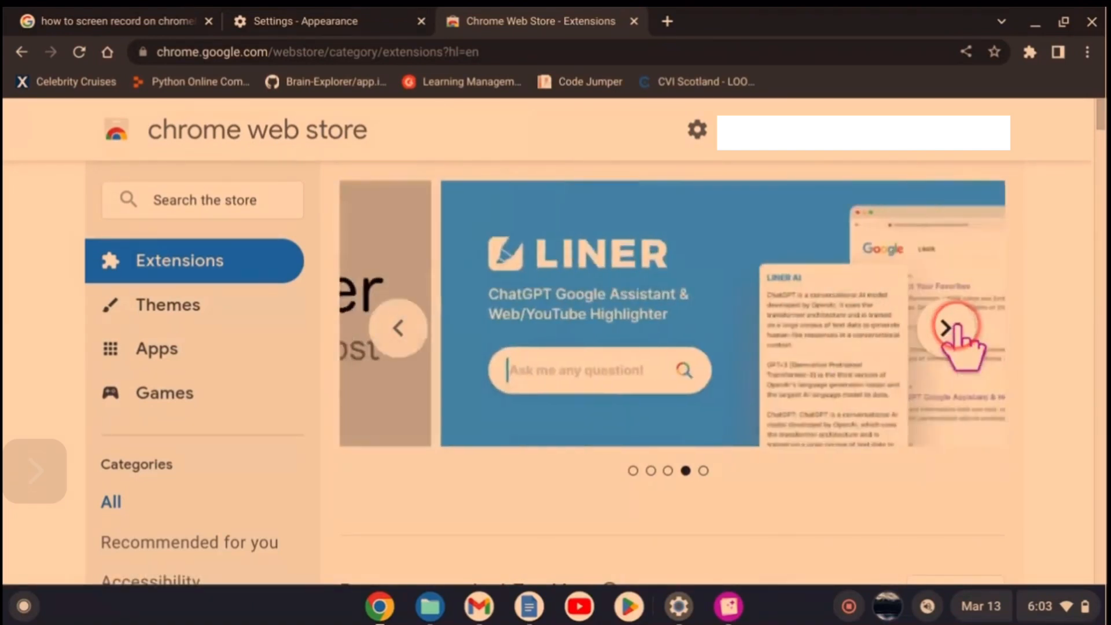
left_click(955, 327)
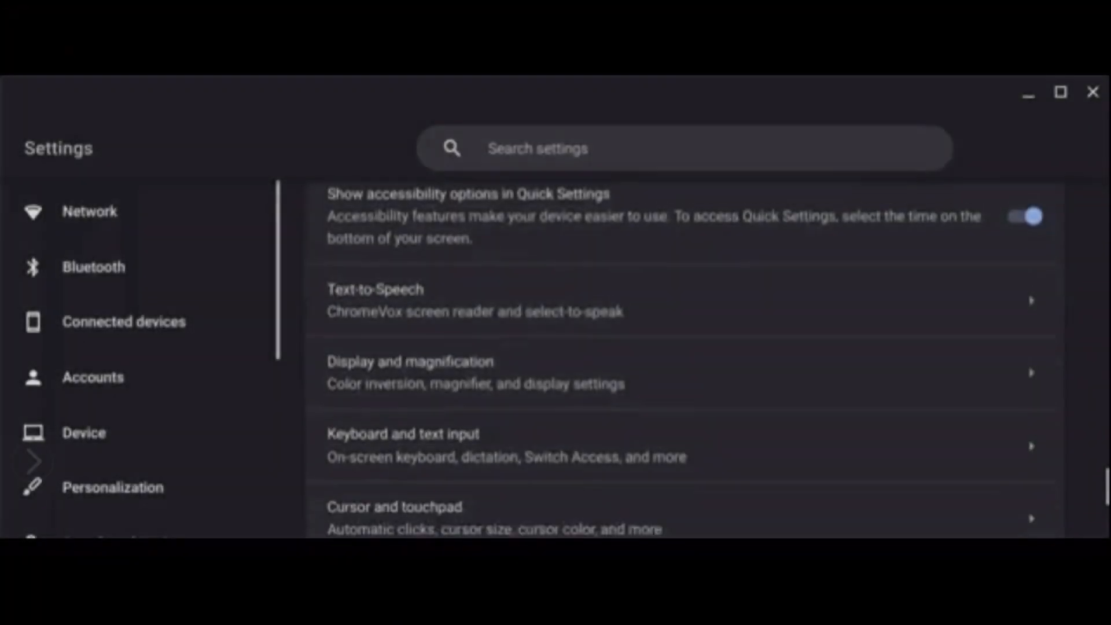
- Open the Cursor and touchpad accessibility settings and go to the mouse cursor options
scroll(686, 354, "down", 3)
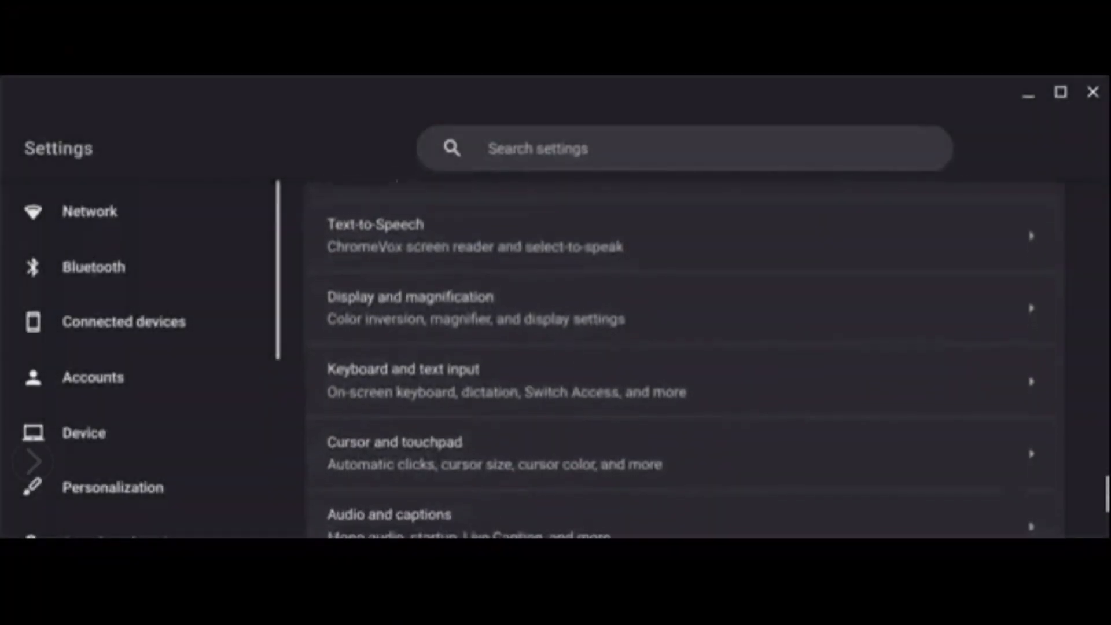
scroll(686, 354, "down", 2)
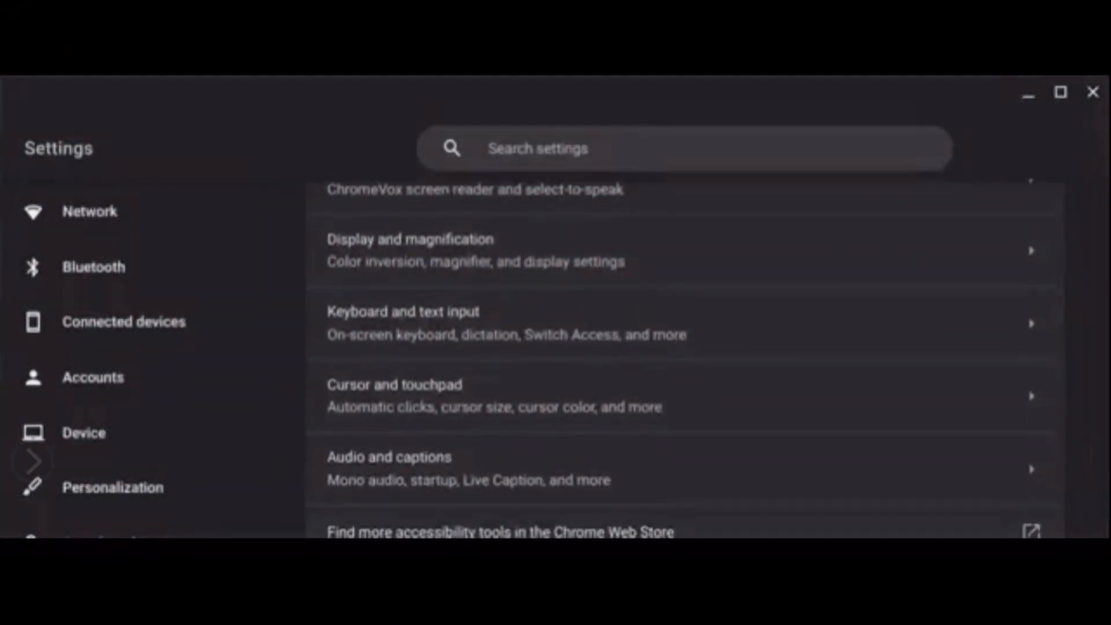
scroll(686, 354, "down", 2)
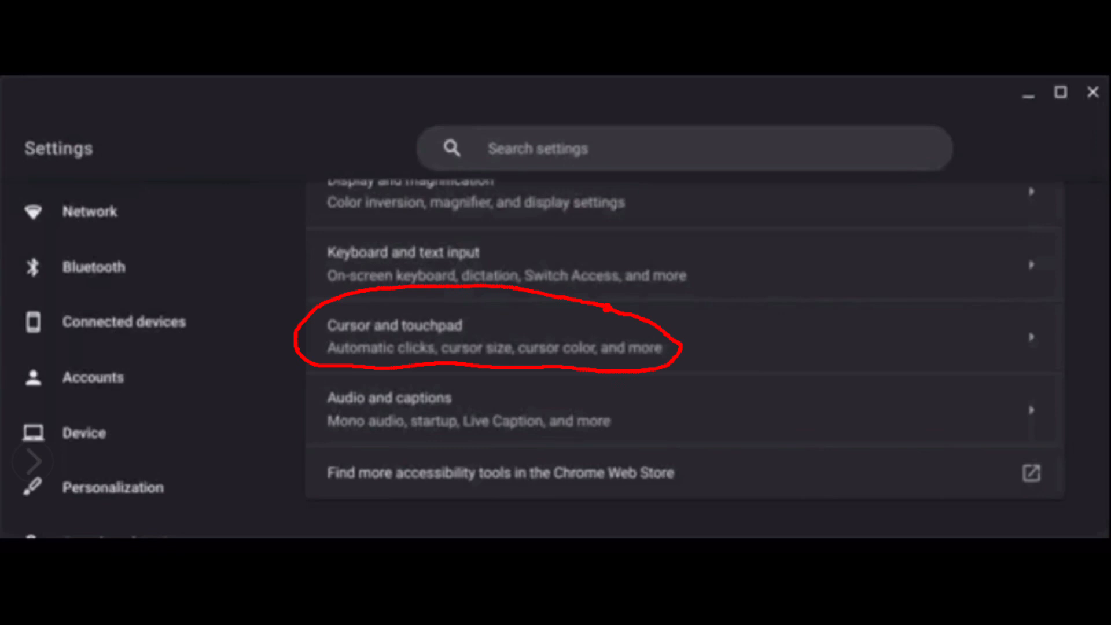
left_click(720, 326)
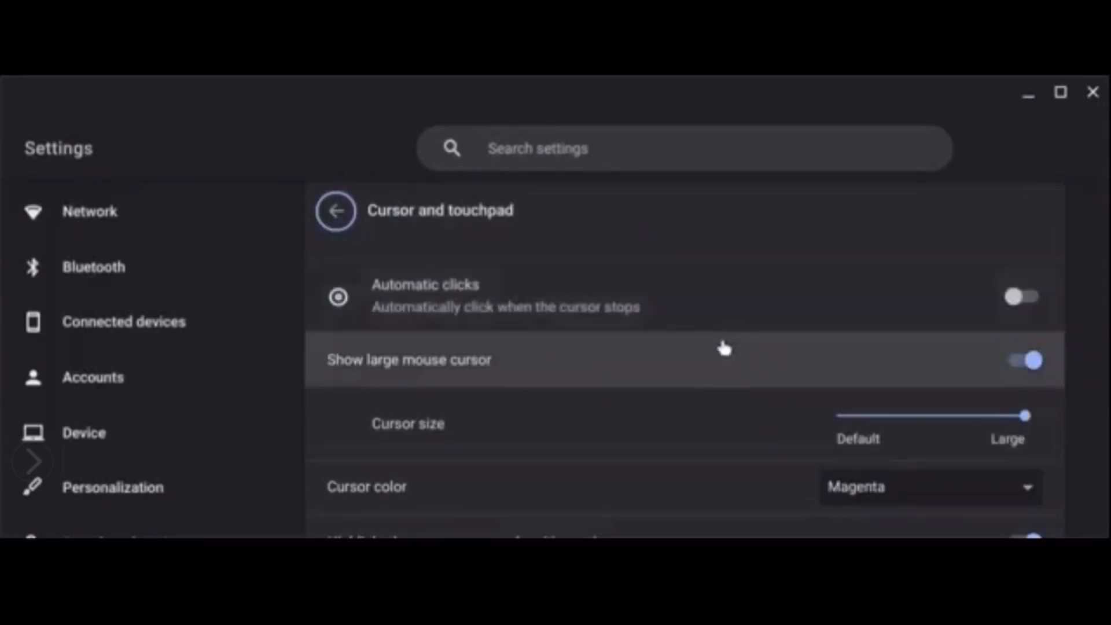
scroll(723, 347, "down", 2)
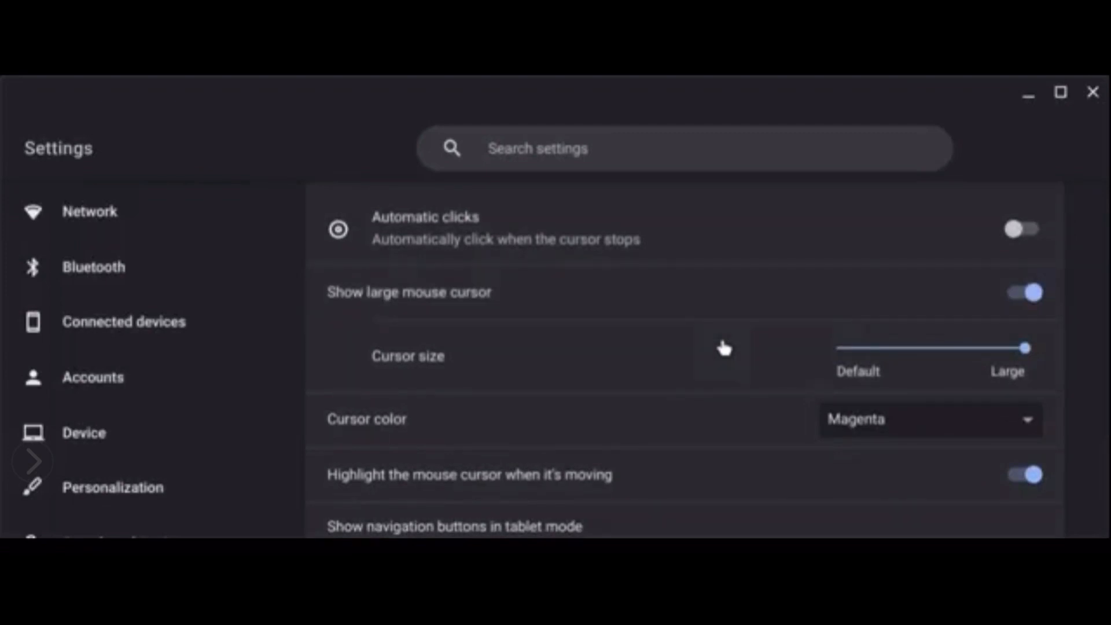
- Switch the large mouse cursor off and on again, and try the Cyan and Blue cursor colors before returning to Magenta
left_click(1031, 298)
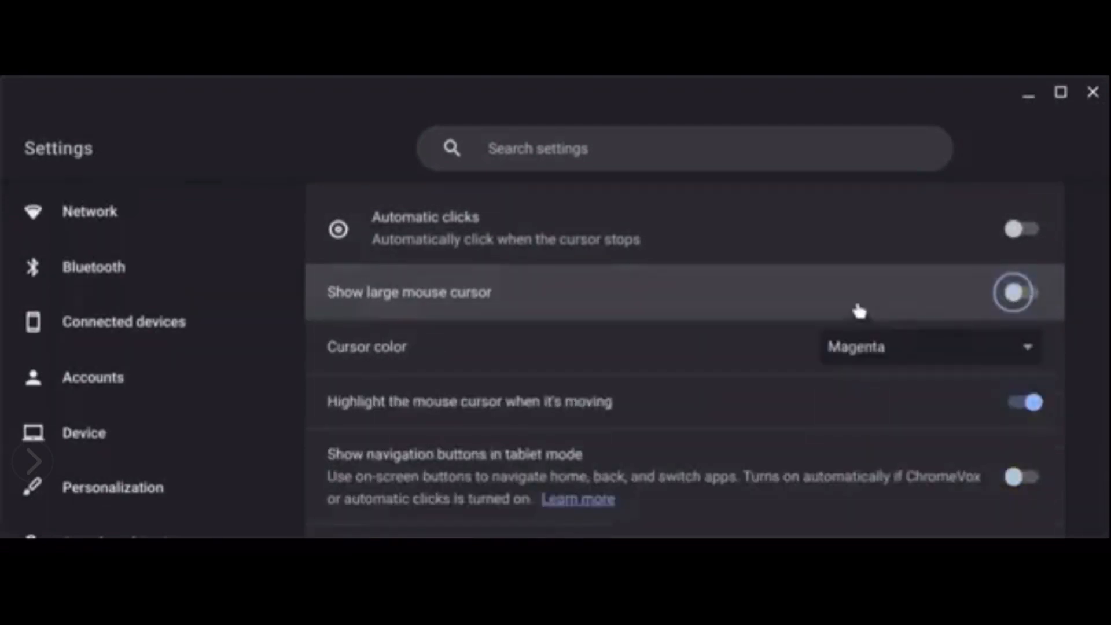
left_click(1016, 296)
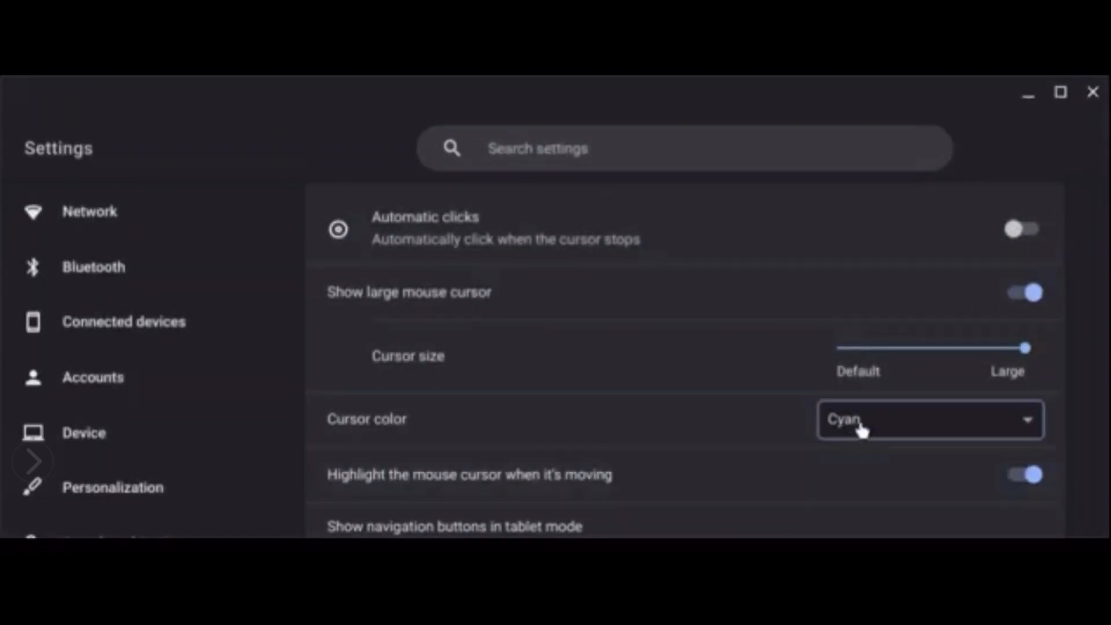
left_click(860, 426)
left_click(859, 446)
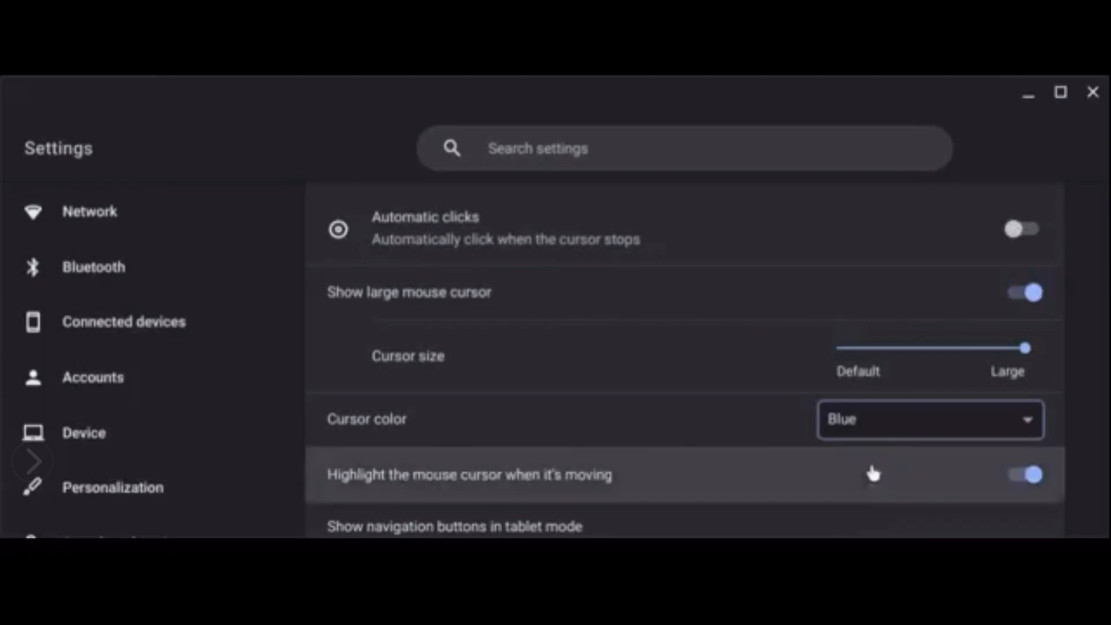
key("Down")
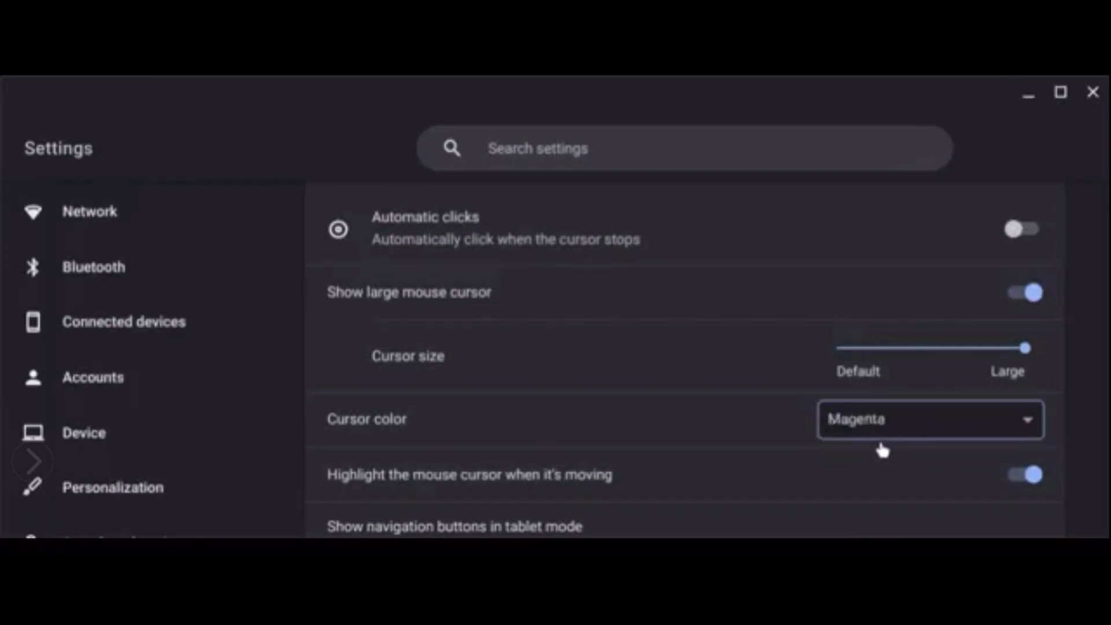
- Toggle the moving-cursor highlight off and back on, and the tablet-mode navigation buttons on and back off
scroll(663, 375, "down", 5)
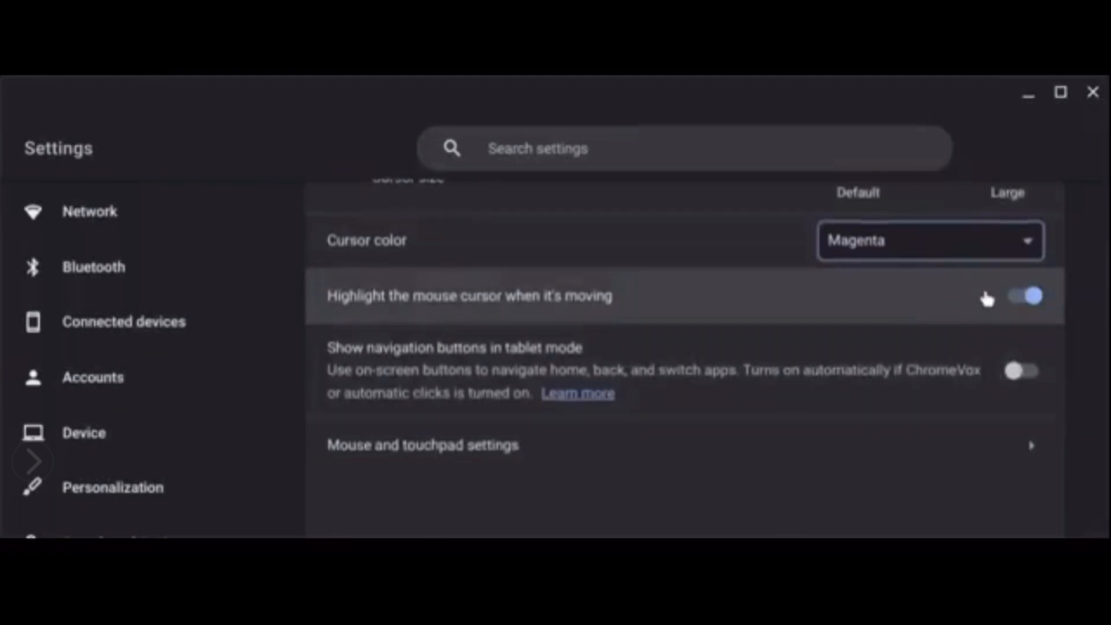
left_click(1023, 297)
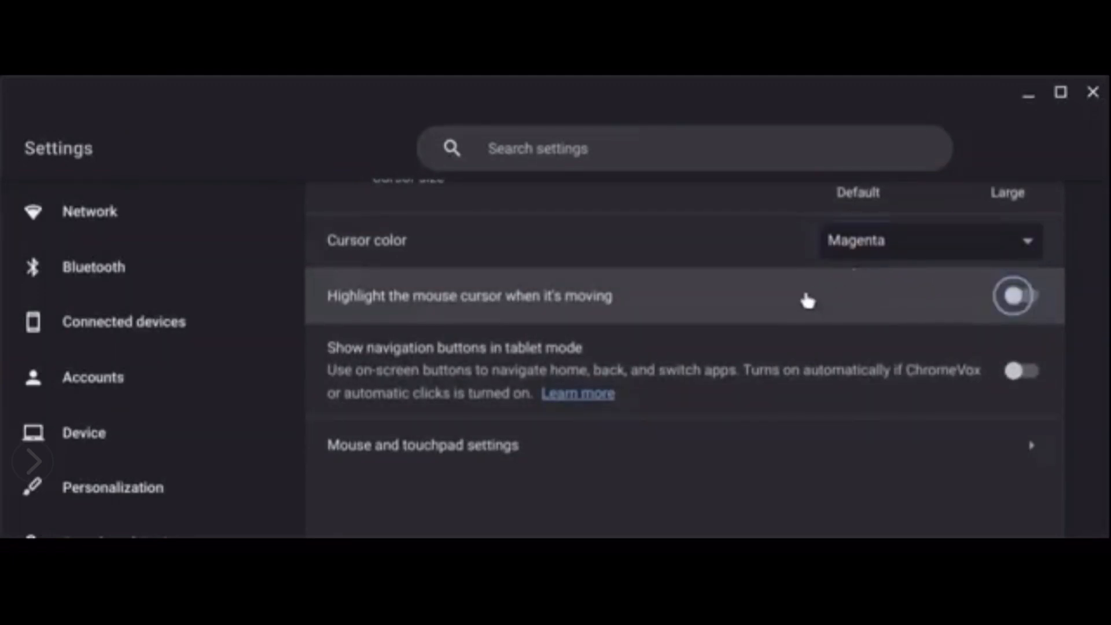
left_click(1015, 298)
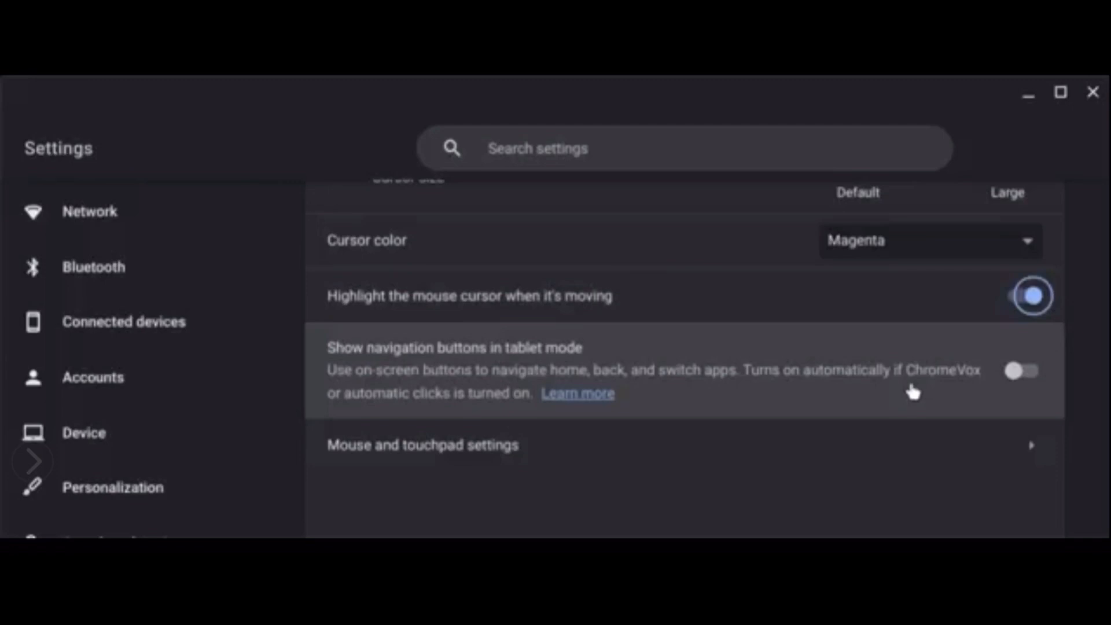
left_click(1017, 373)
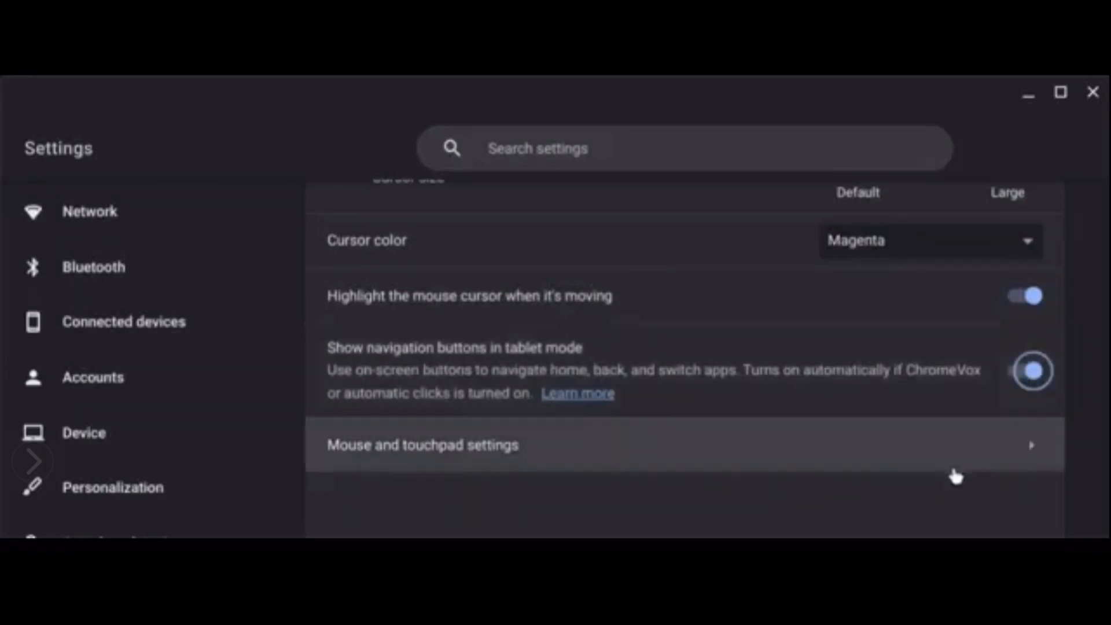
left_click(1033, 373)
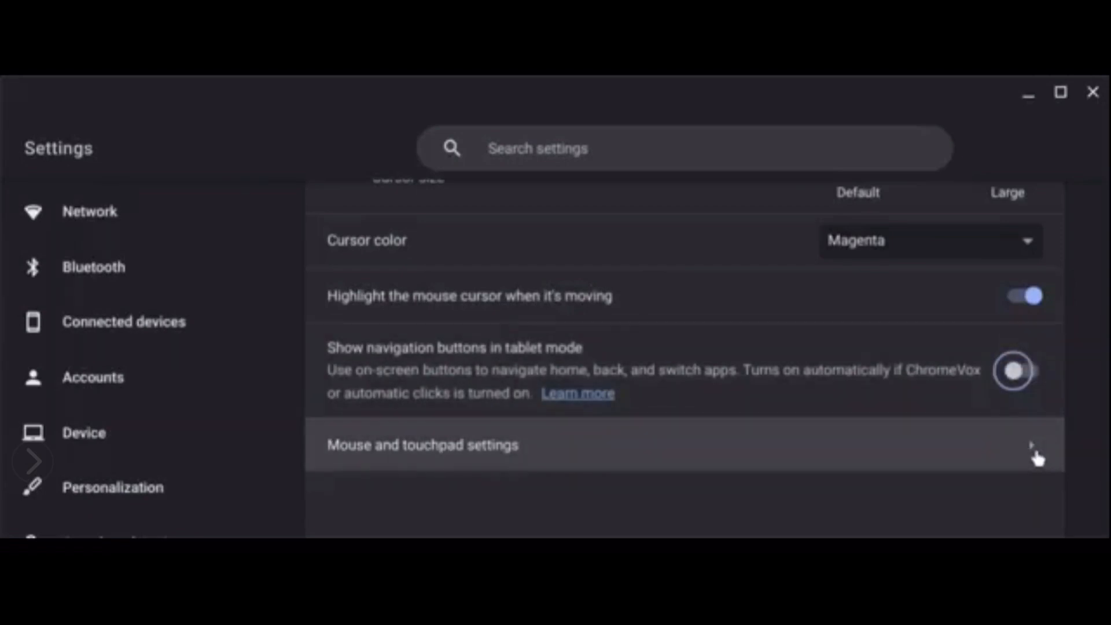
- Open the mouse and touchpad settings and review the tap, acceleration, speed and reverse scrolling options
left_click(1034, 454)
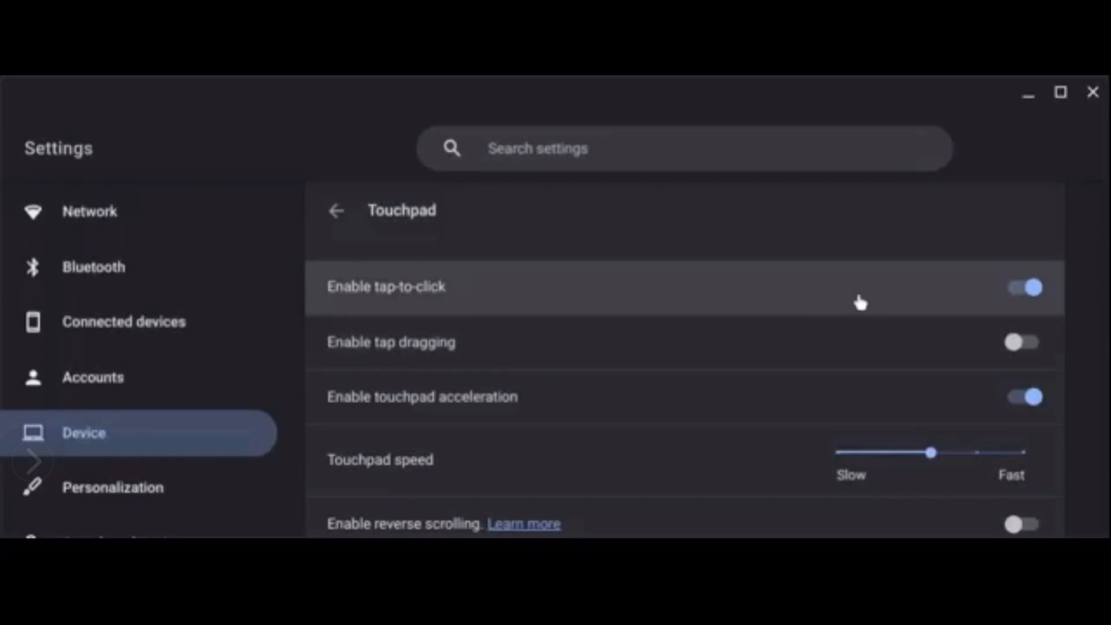
scroll(860, 301, "down", 2)
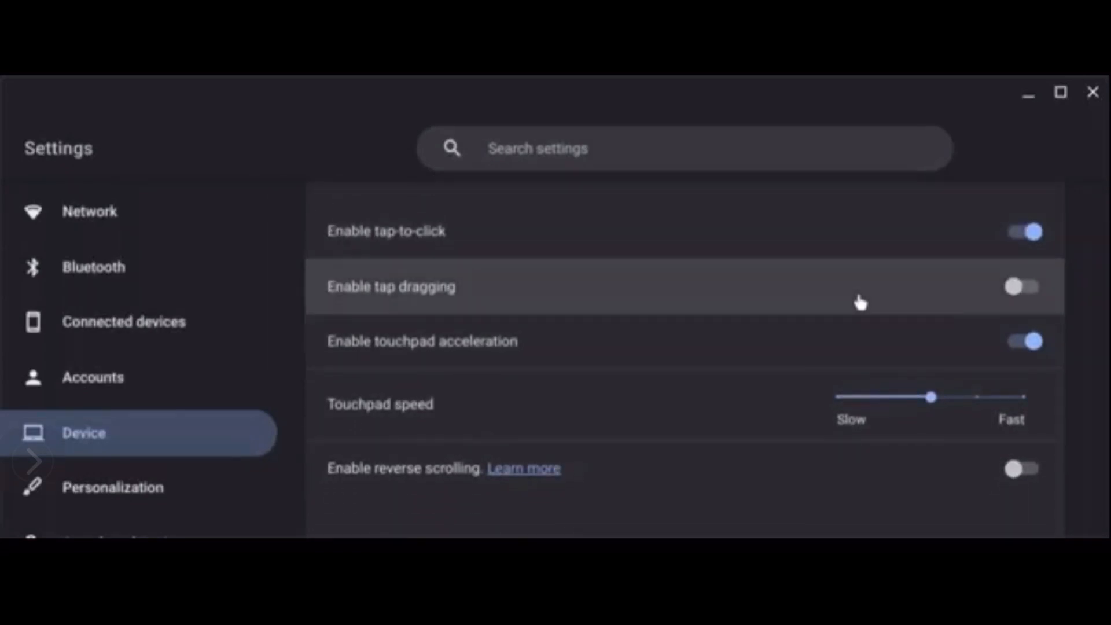
scroll(861, 302, "down", 1)
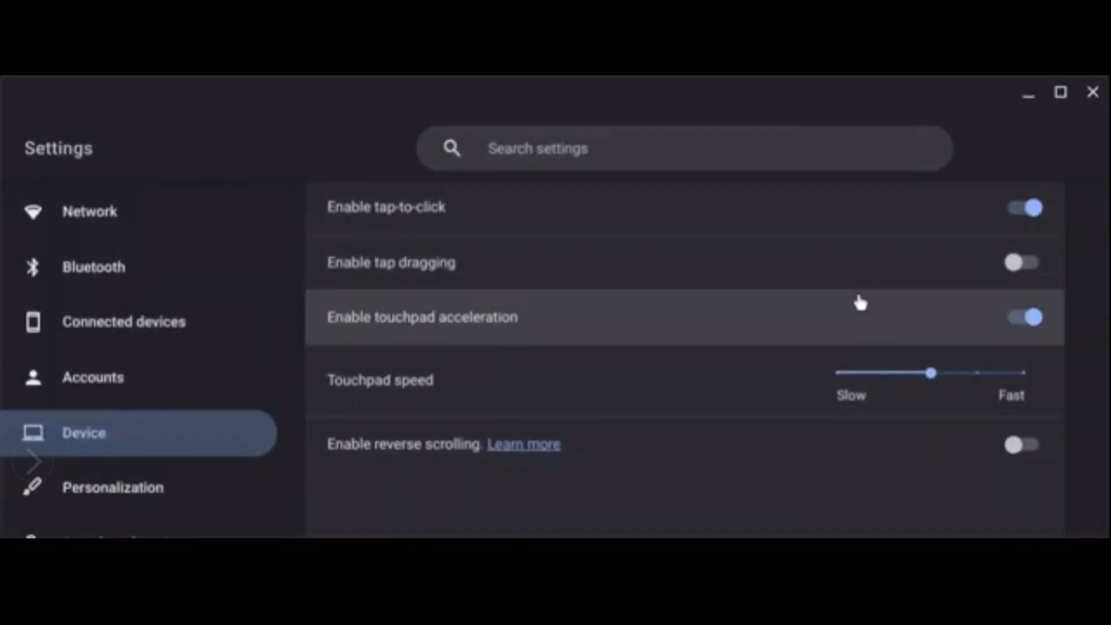